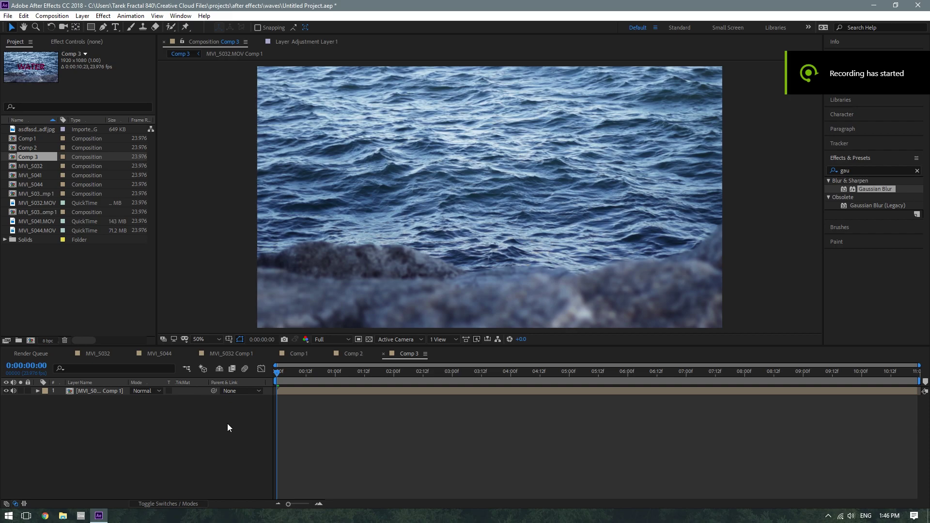
Preview the finished WATER example in Comp 2 and the WAVES example in Comp 1.
left_click(359, 353)
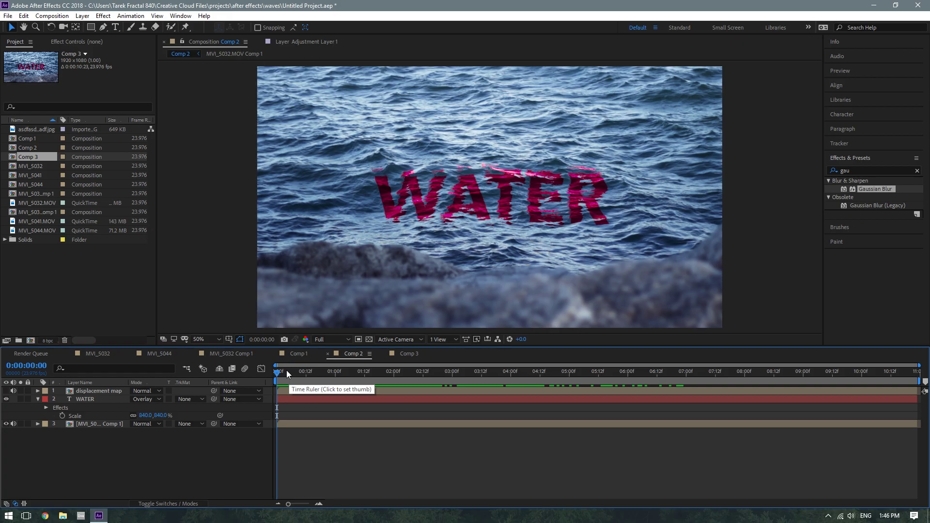
key("space")
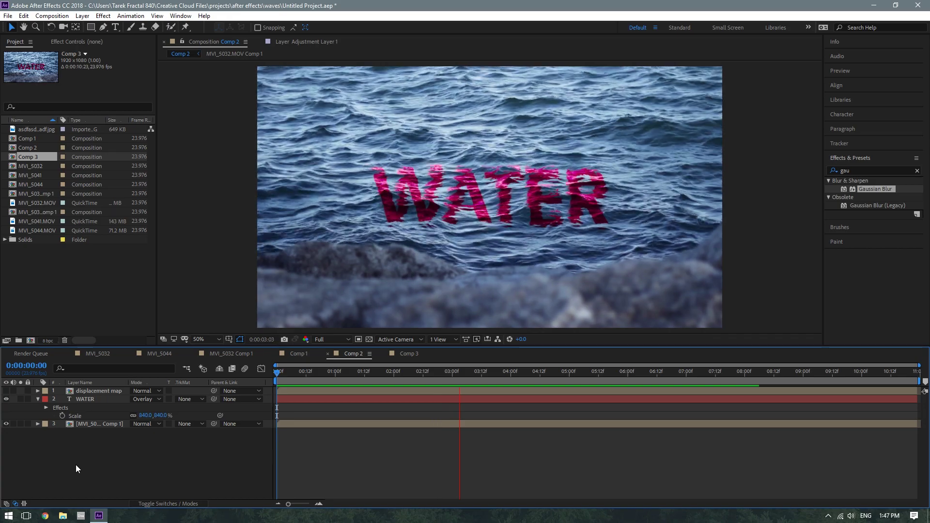
left_click(298, 353)
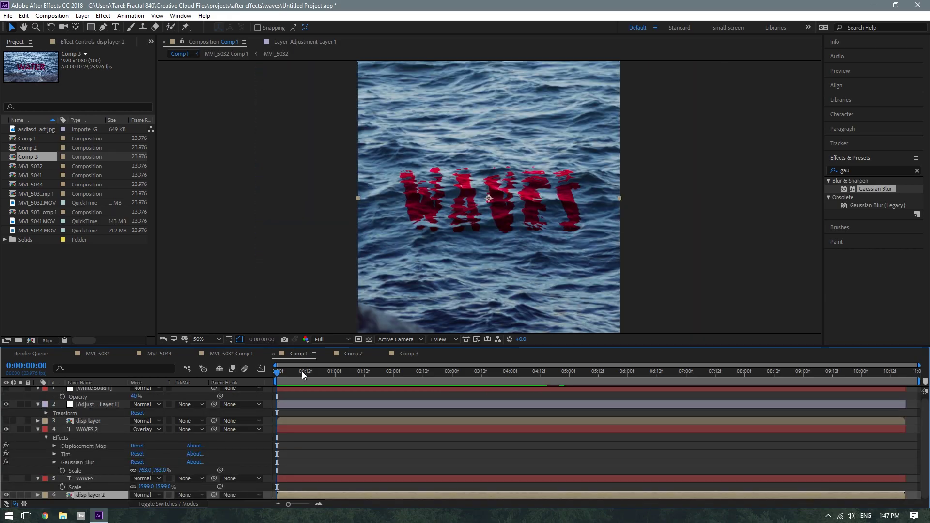
left_click_drag(301, 371, 223, 383)
left_click(282, 262)
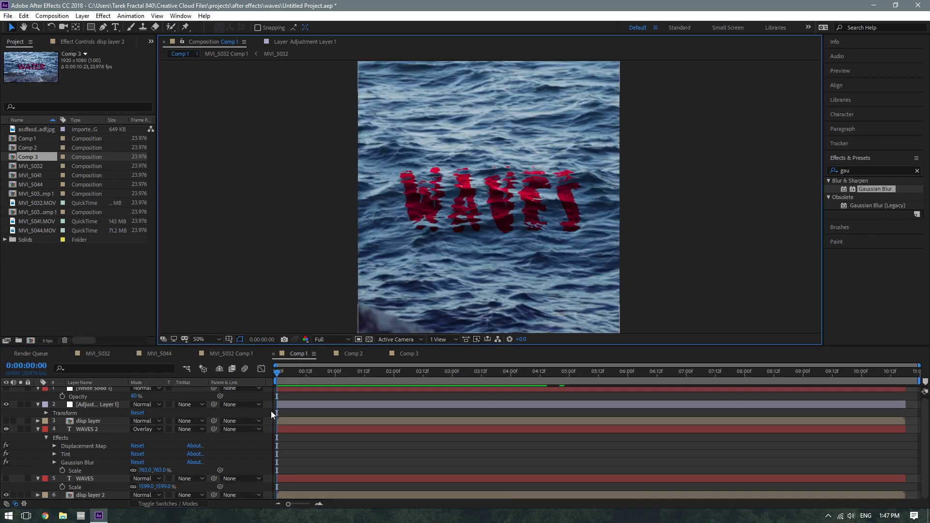
key("space")
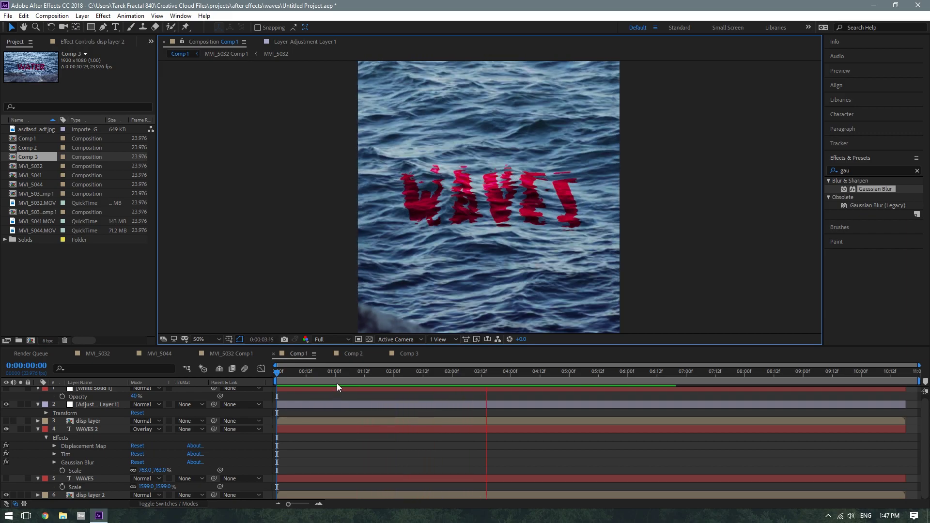
key("space")
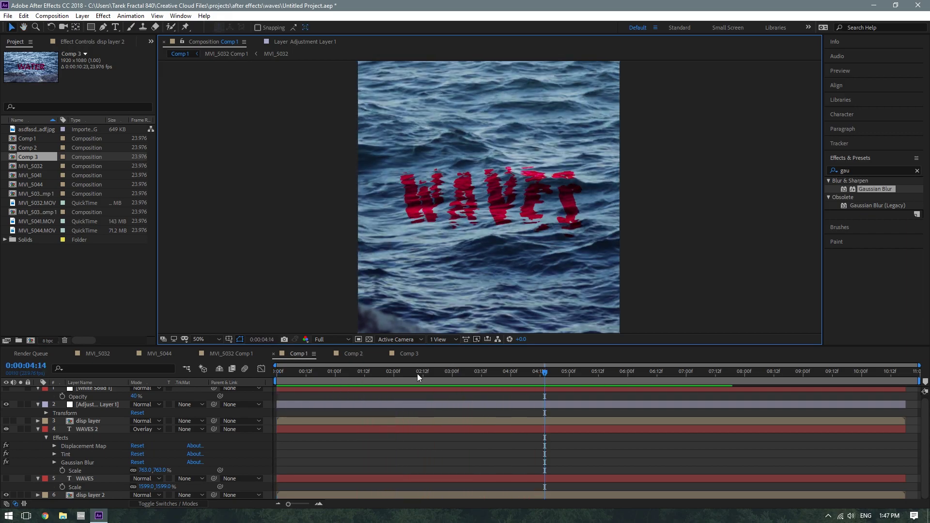
left_click_drag(417, 373, 242, 373)
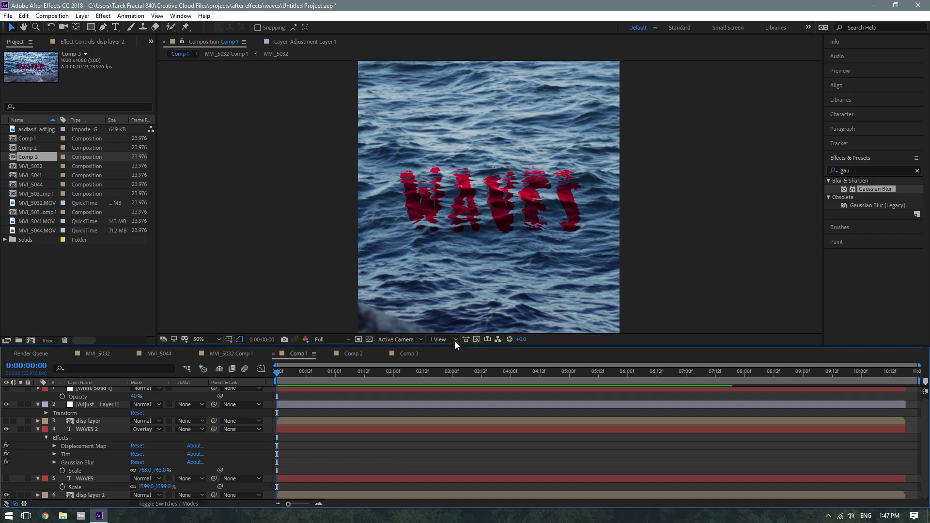
Switch to Comp 3 with the plain ocean footage and clear the layer selection.
left_click(408, 353)
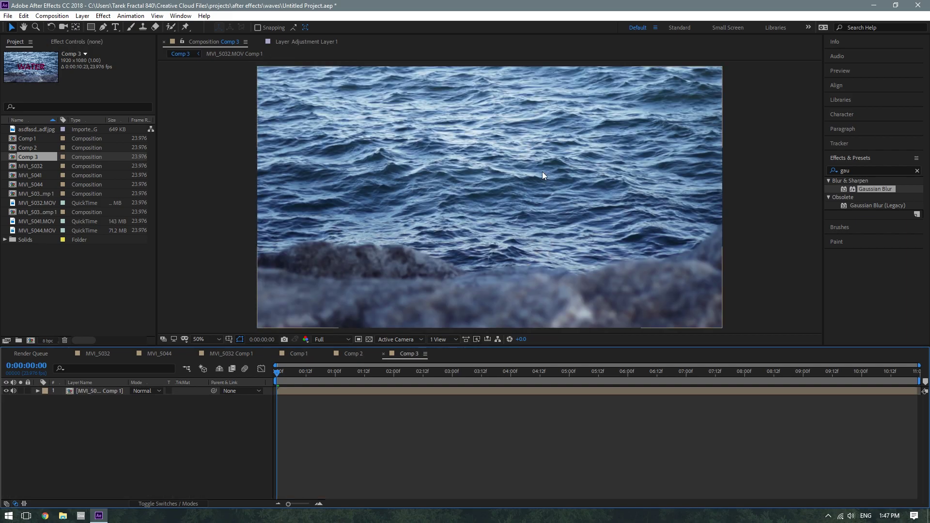
right_click(97, 426)
left_click(48, 425)
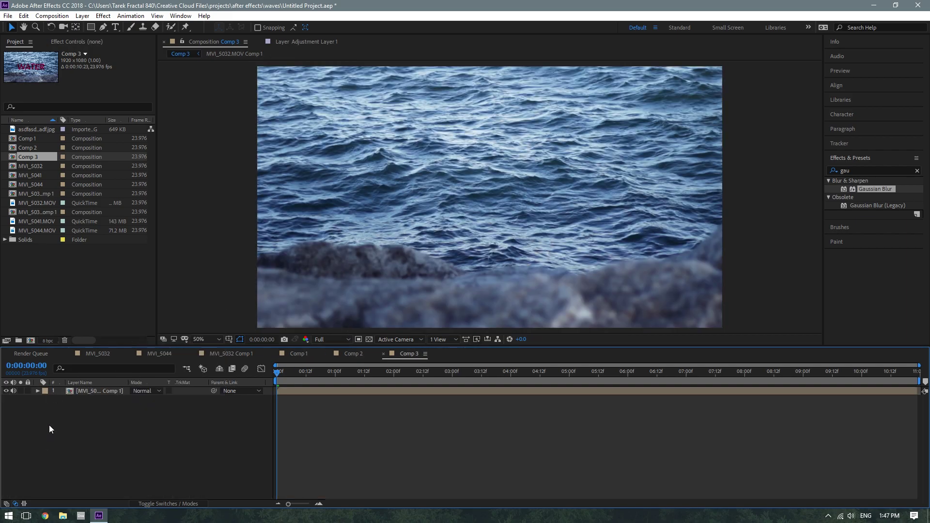
left_click(13, 390)
right_click(79, 426)
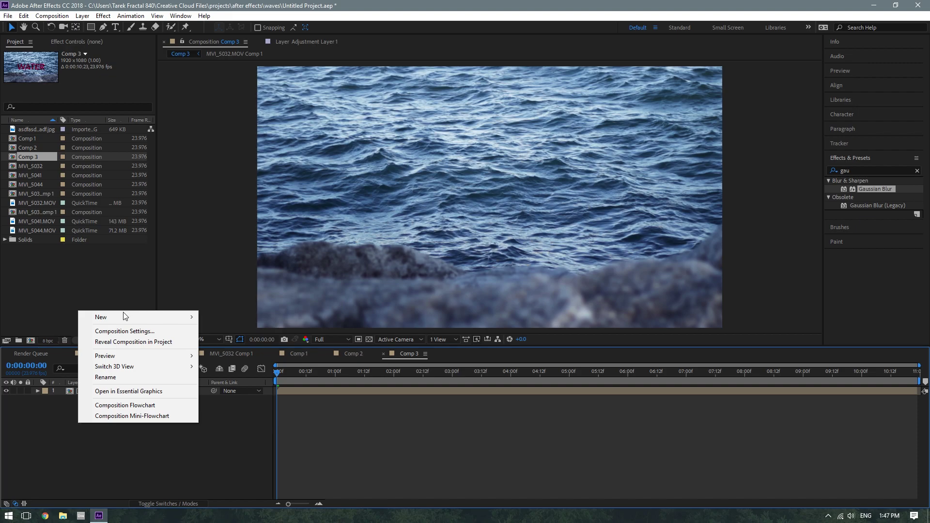
mouse_move(108, 319)
left_click(243, 332)
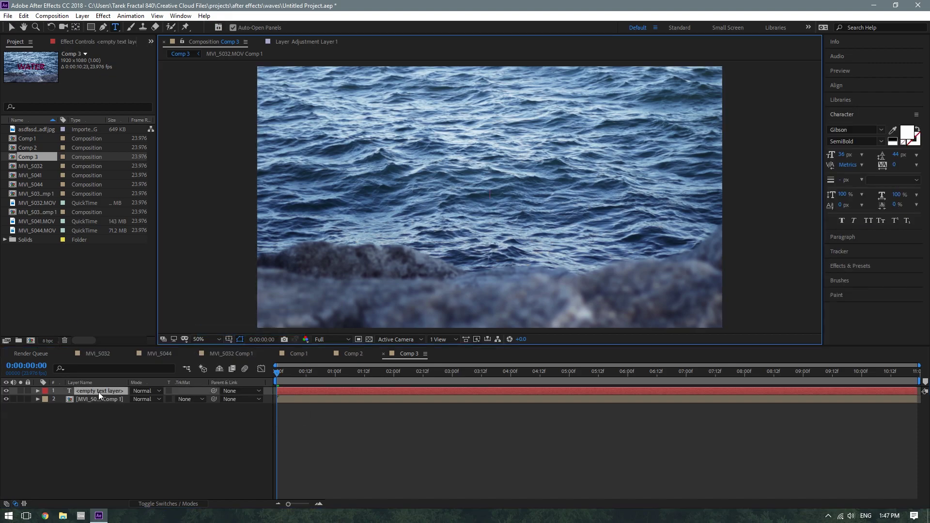
left_click(93, 390)
left_click(87, 419)
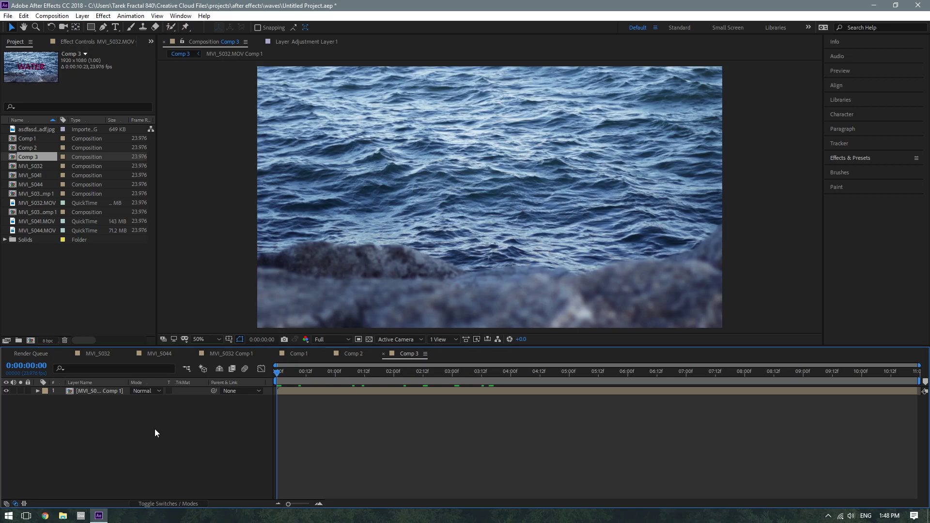
Create a new text layer in Comp 3 reading WATER.
right_click(79, 426)
mouse_move(112, 322)
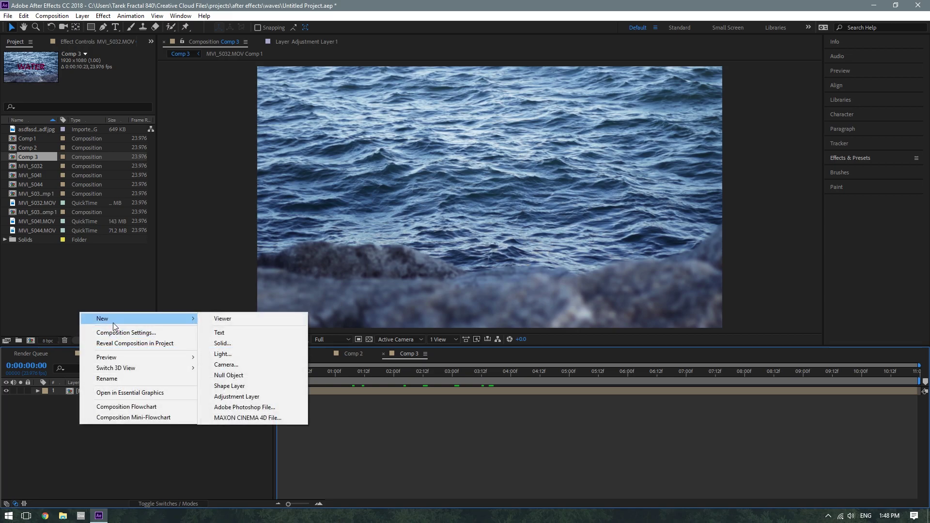
left_click(218, 333)
type("WATER")
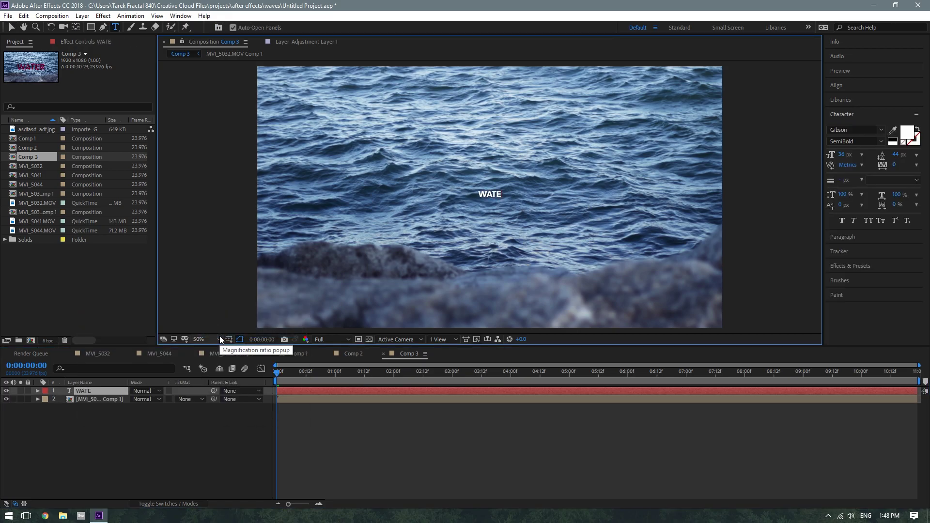
left_click(104, 392)
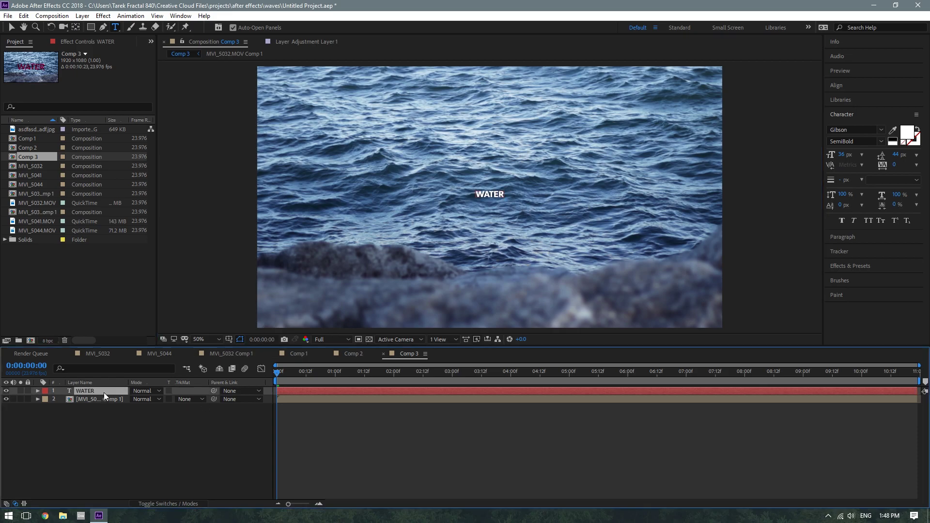
Scale the WATER text layer to 770%.
key("s")
left_click_drag(147, 399, 216, 412)
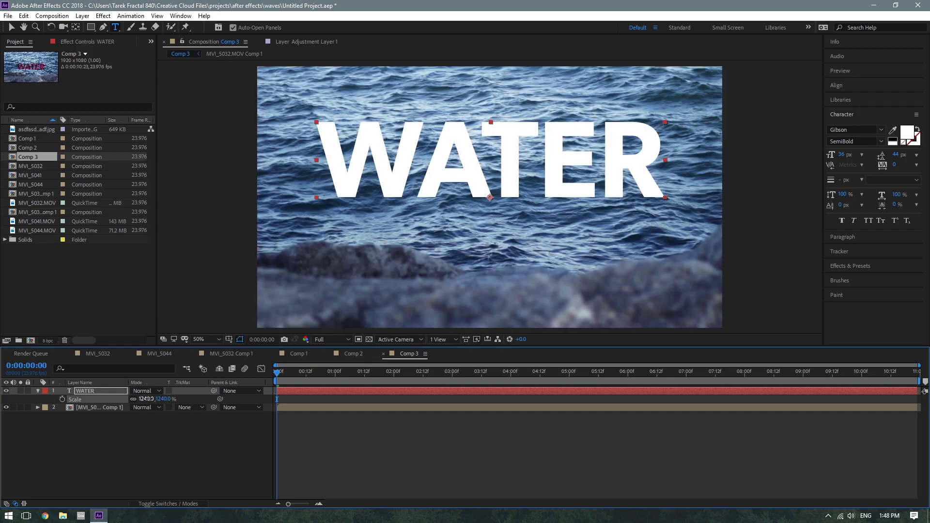
left_click_drag(147, 398, 126, 399)
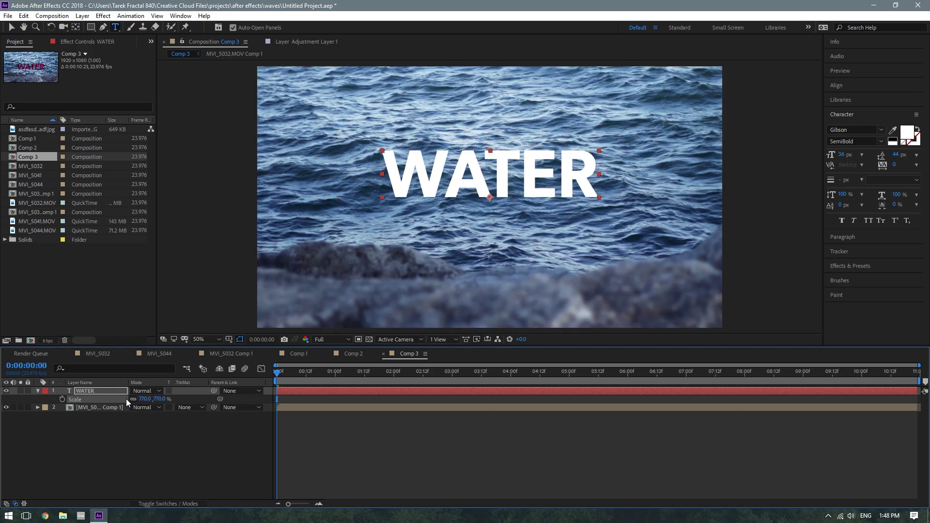
left_click(151, 429)
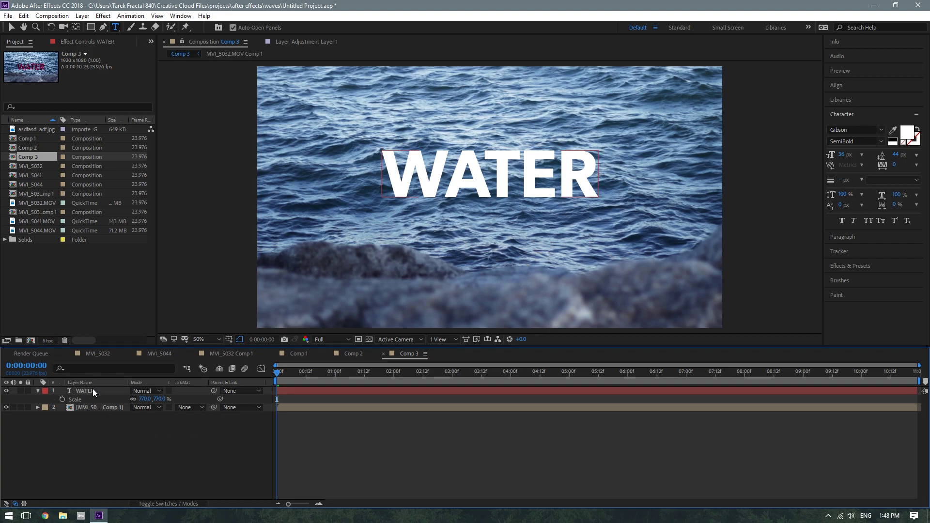
Duplicate the ocean footage layer and rename the copy 'displacement map'.
left_click(95, 408)
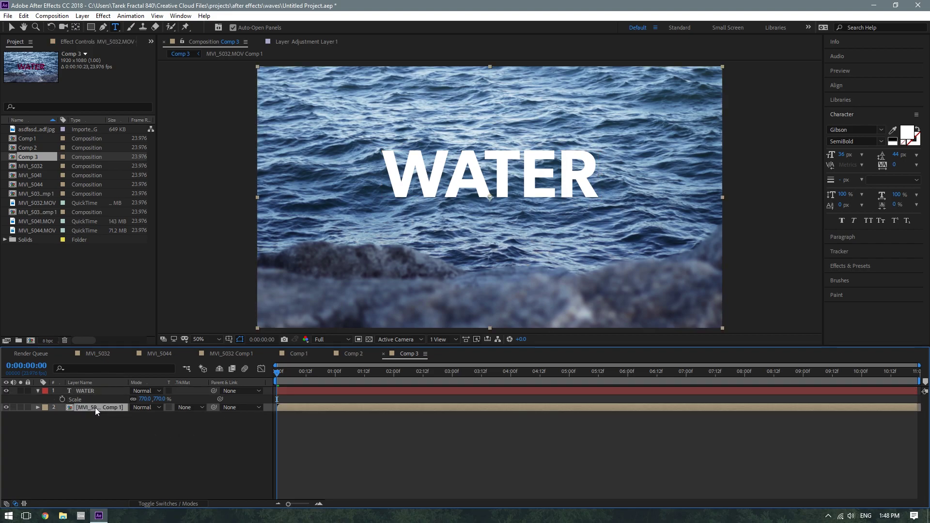
key("ctrl+d")
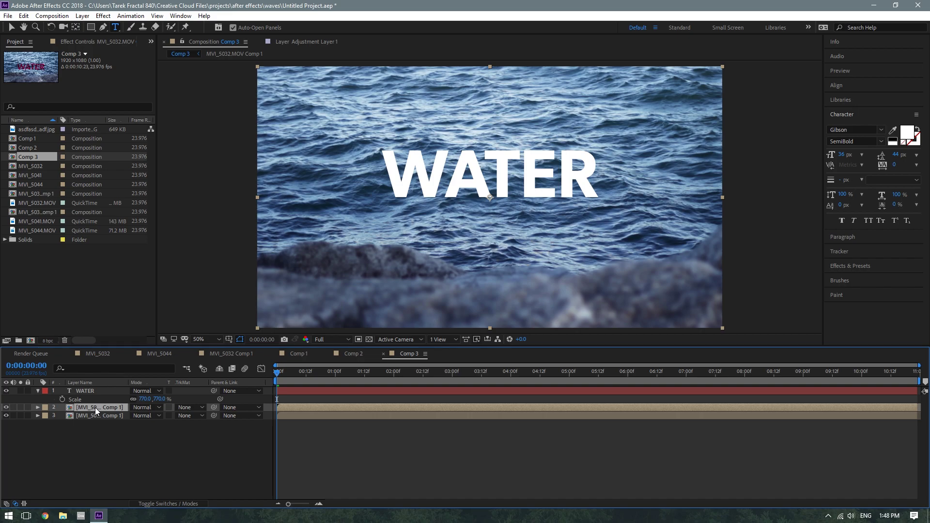
key("Return")
type("displacement map")
key("Return")
Move the displacement map layer above WATER and select the WATER layer.
left_click_drag(94, 408, 95, 388)
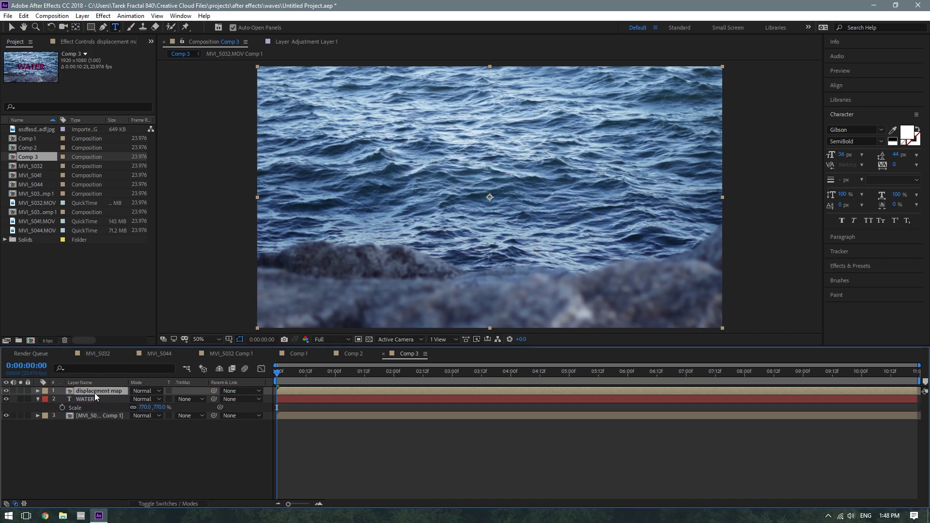
left_click(94, 399)
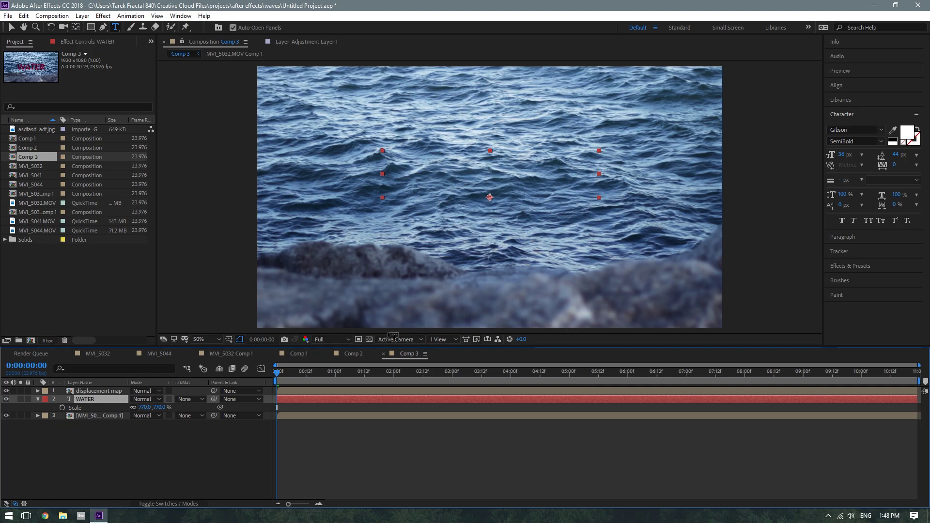
left_click(848, 117)
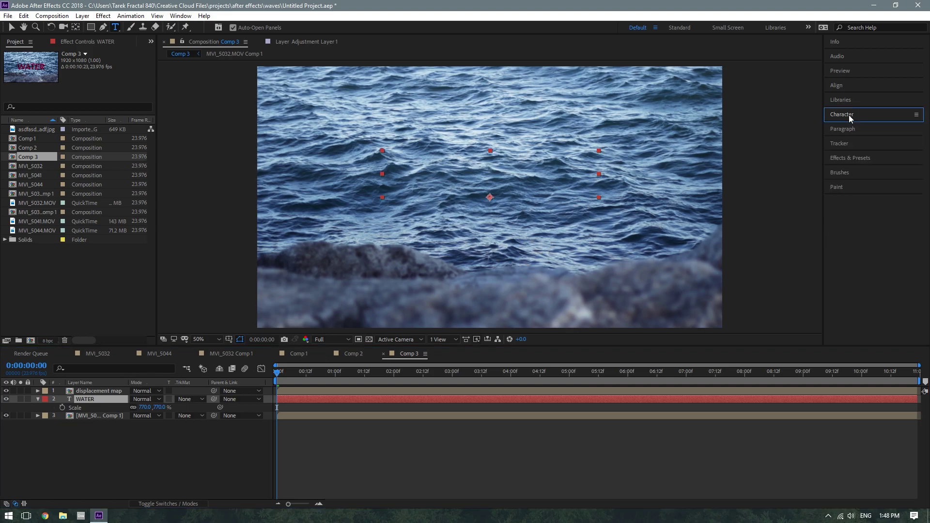
left_click(86, 402)
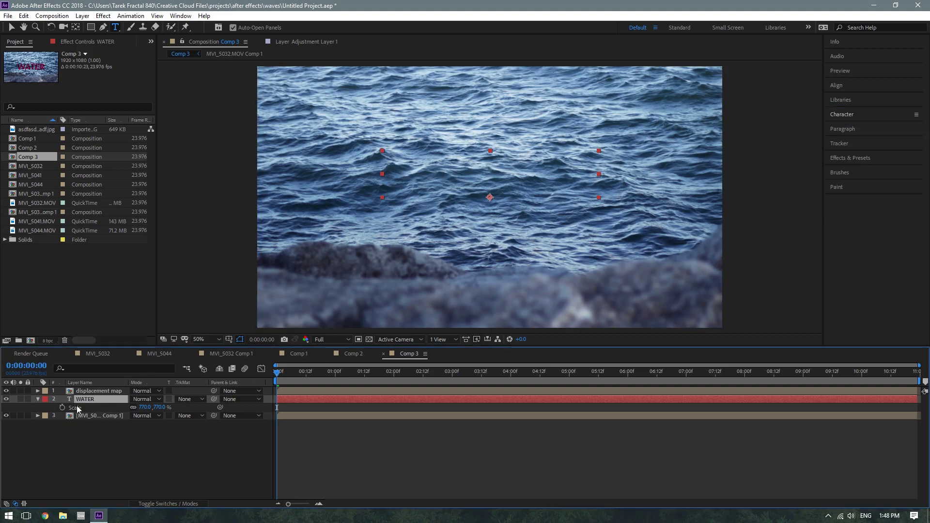
Search 'displa' in Effects & Presets and apply Displacement Map to WATER.
left_click(867, 160)
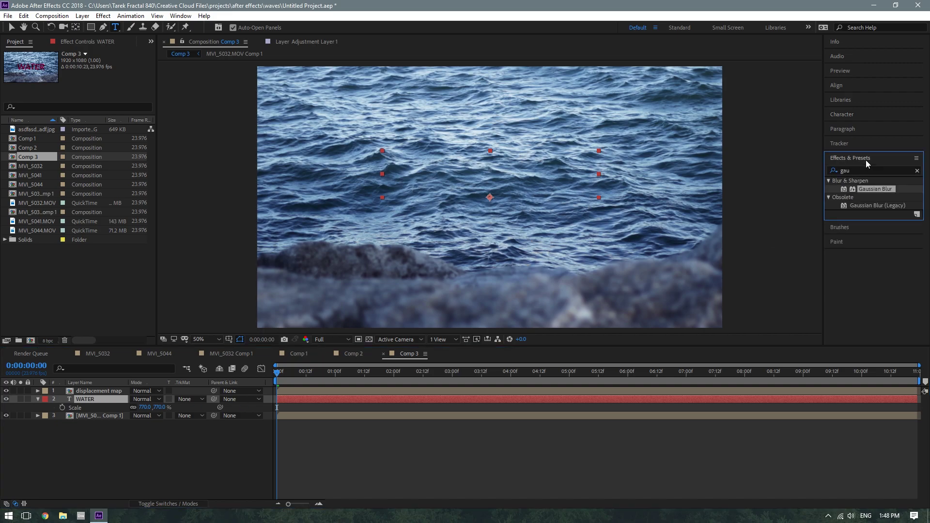
left_click(862, 169)
type("displa")
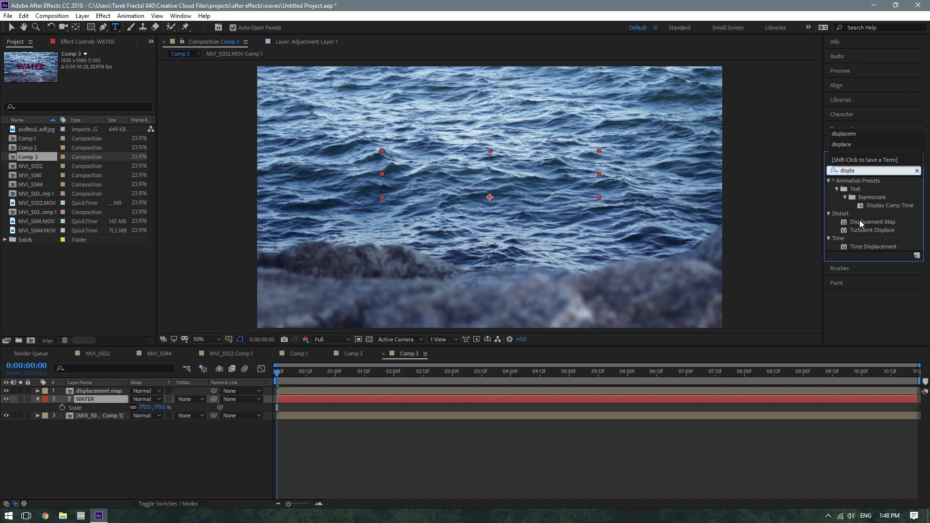
left_click(860, 221)
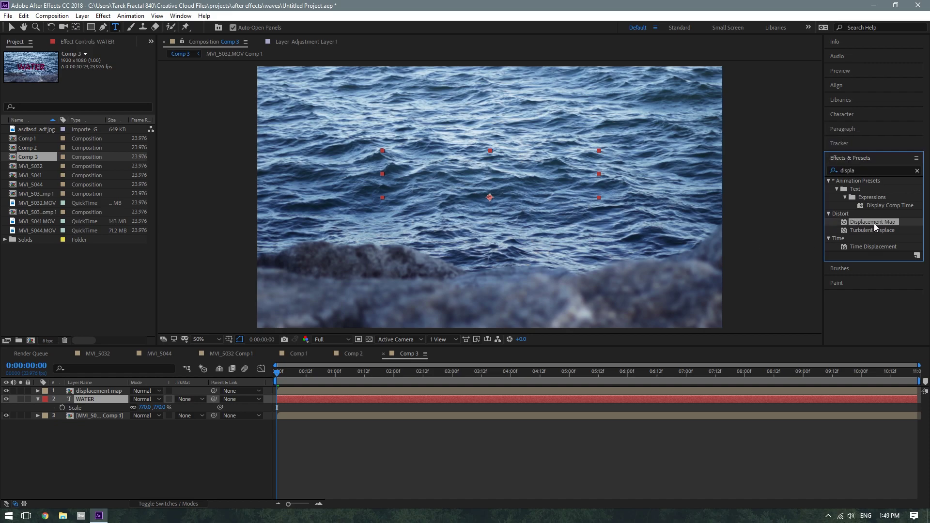
double_click(872, 222)
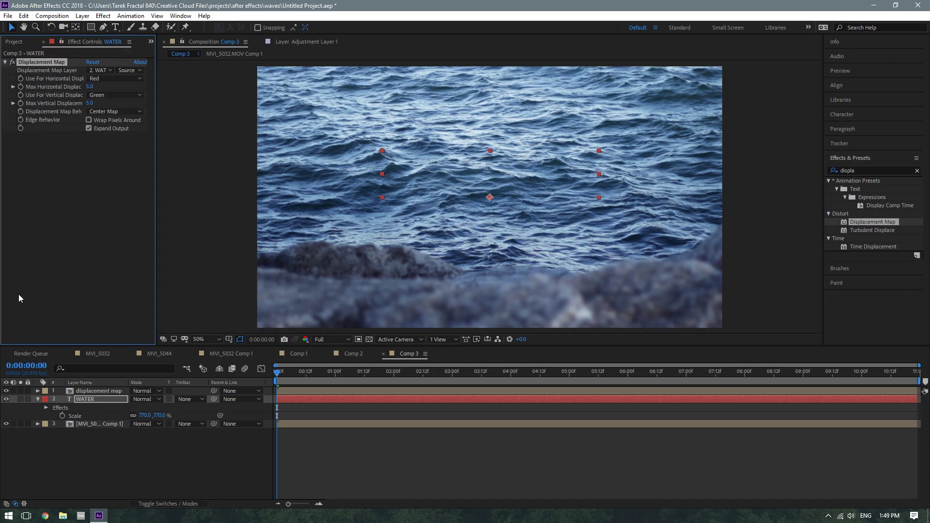
Set WATER's Displacement Map Layer to '1. displacement map' and hide that layer.
left_click(85, 398)
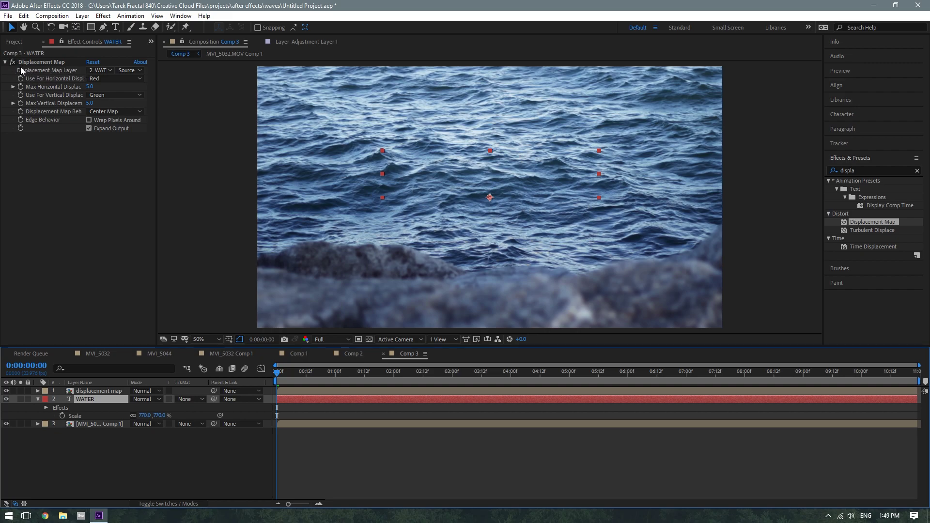
left_click(101, 71)
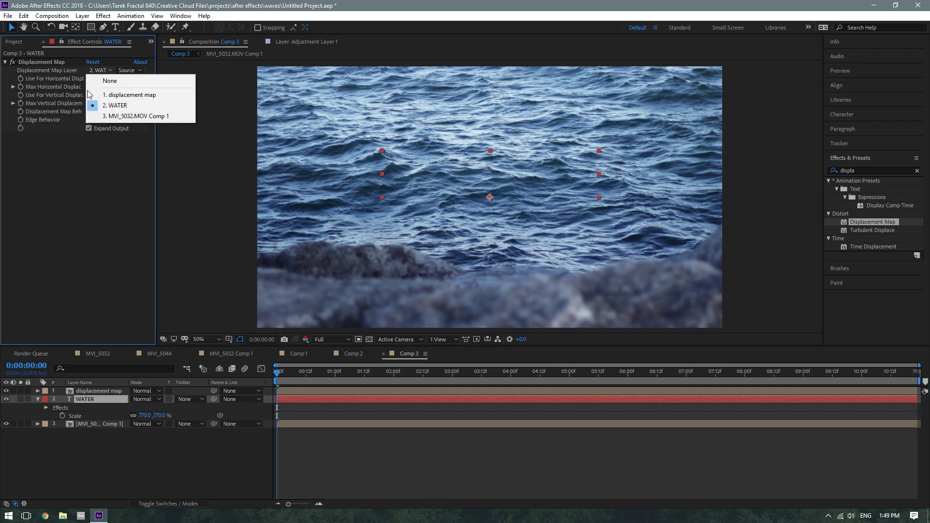
left_click(125, 96)
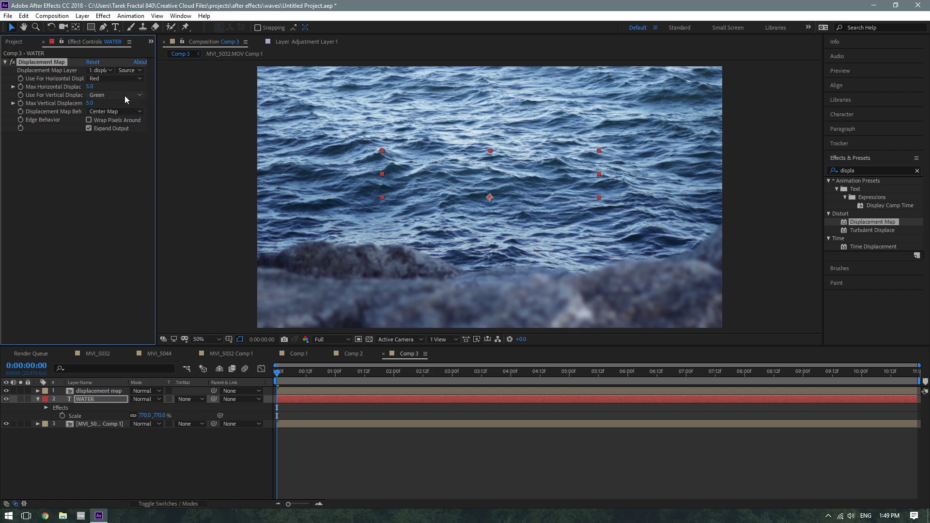
left_click(6, 391)
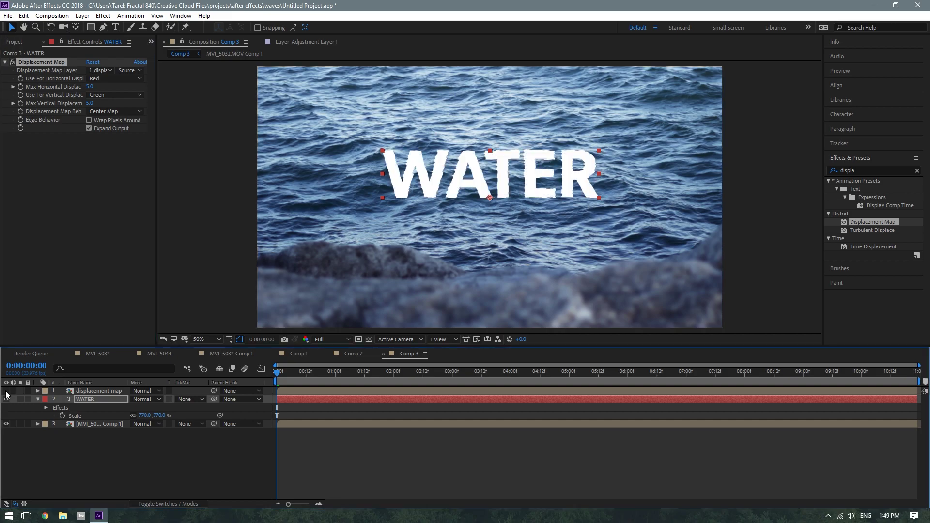
Zoom to 200% and inspect the rippled letters about a second in.
key("period")
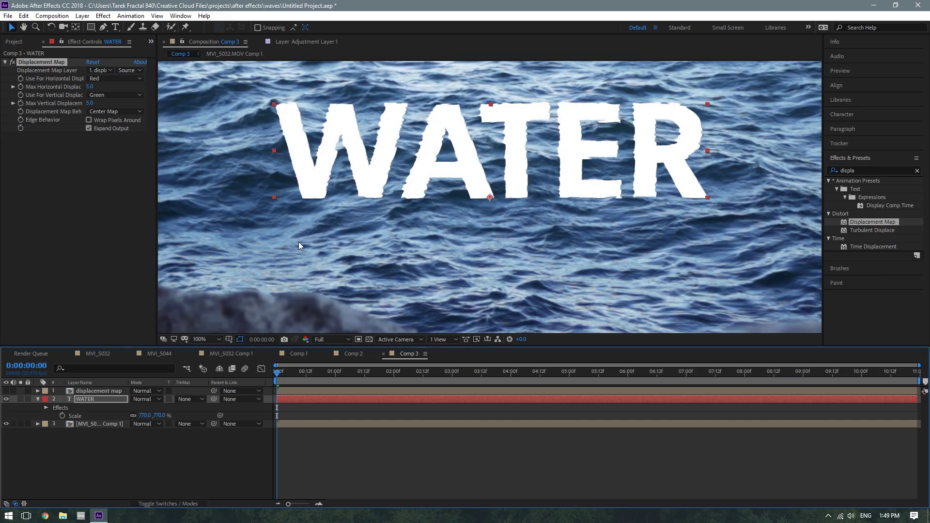
key("period")
key("h")
left_click_drag(397, 173, 432, 253)
key("v")
left_click_drag(278, 373, 388, 378)
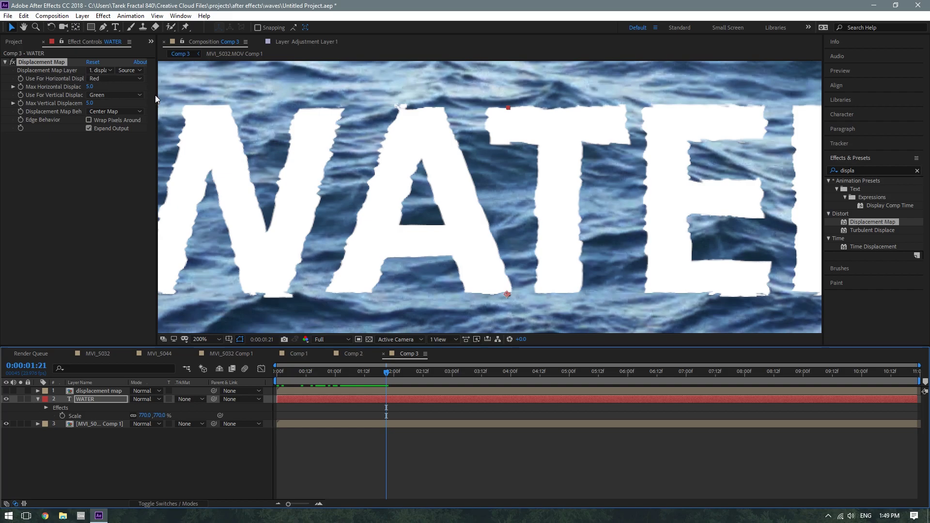
left_click_drag(156, 96, 218, 99)
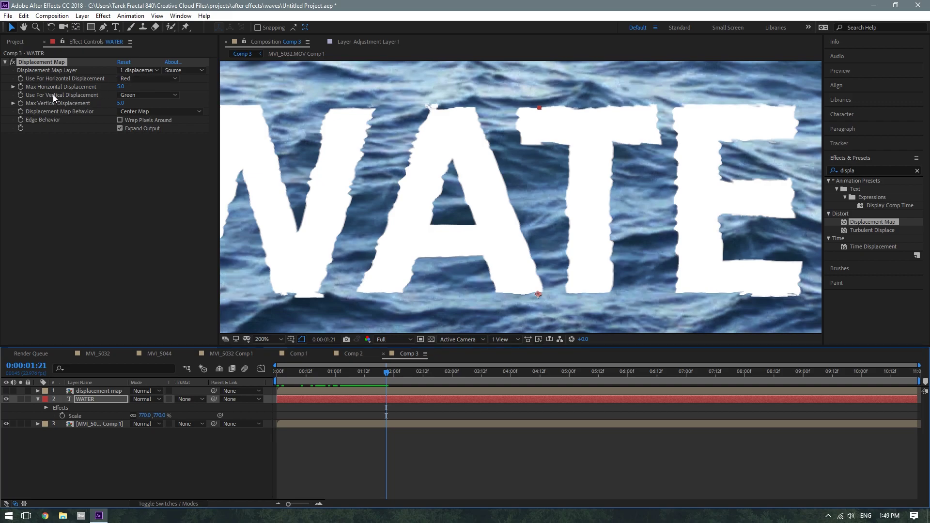
Use Luminance for both horizontal and vertical displacement.
left_click(134, 80)
left_click(141, 131)
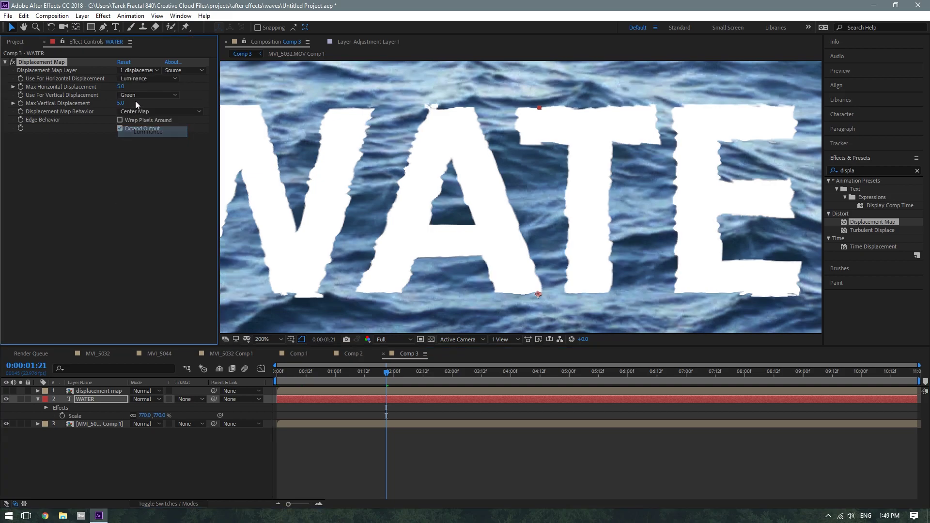
left_click(140, 95)
left_click(147, 148)
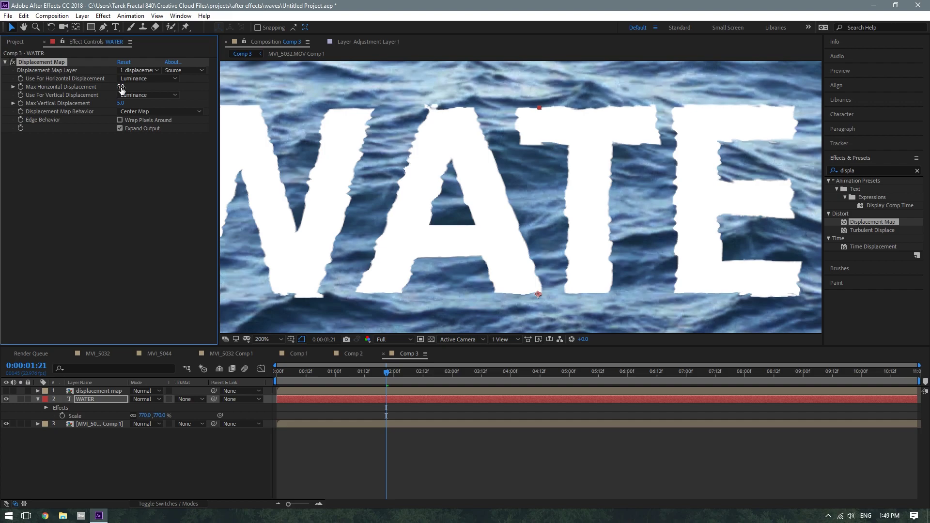
key("comma")
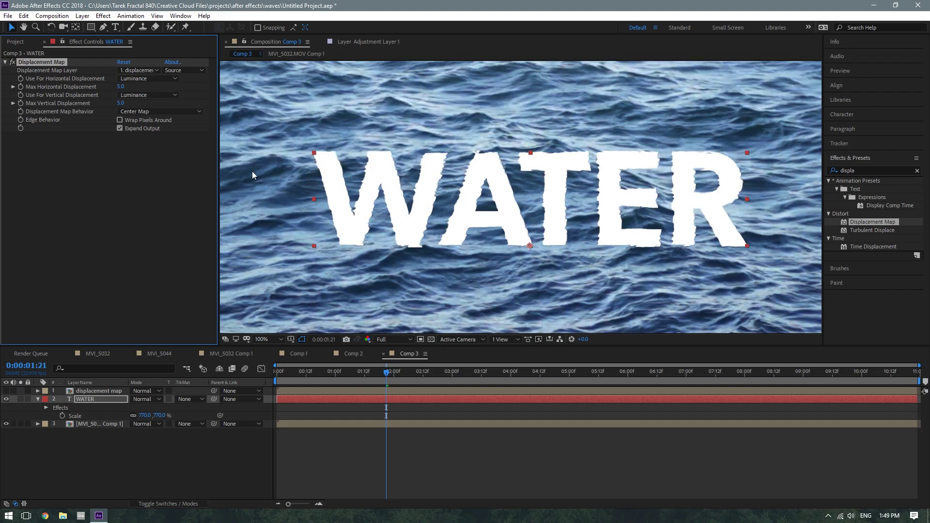
Set Max Horizontal Displacement to 12 after trying 20.
left_click(121, 89)
type("20")
left_click(92, 188)
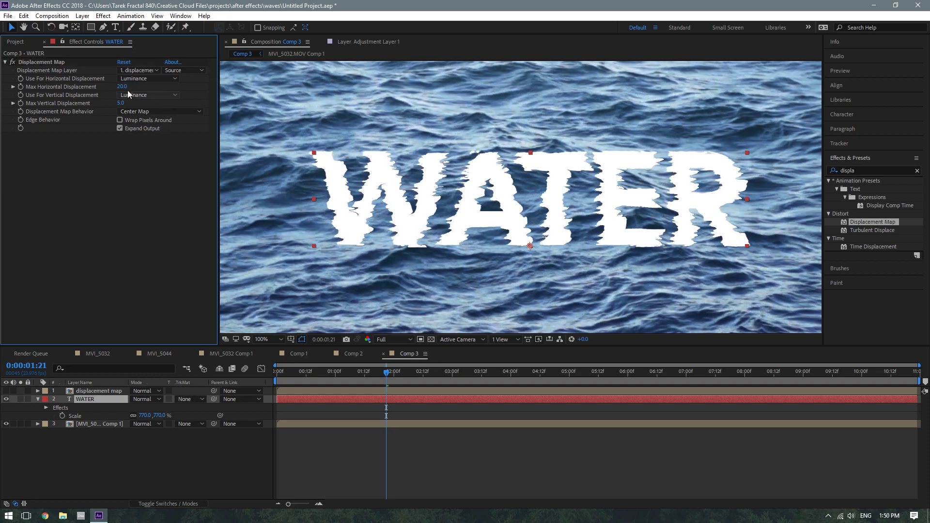
left_click_drag(122, 87, 151, 112)
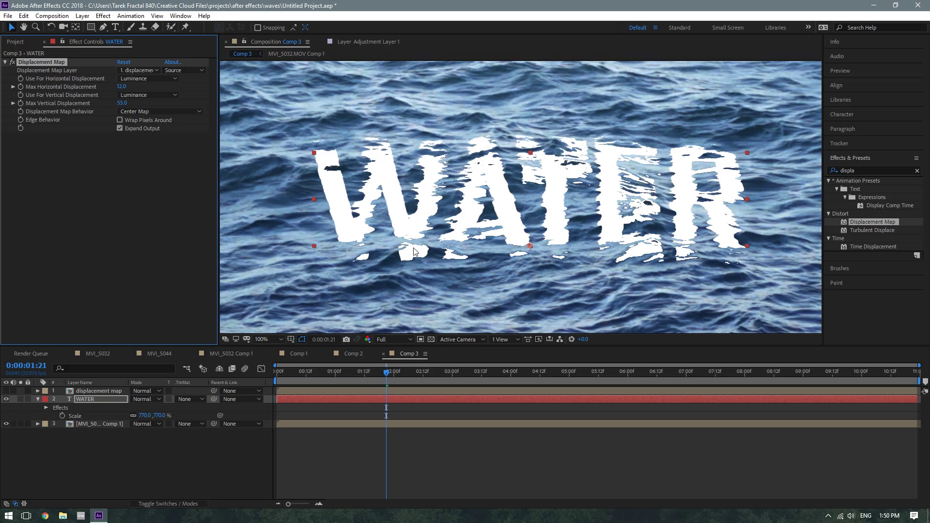
left_click_drag(383, 367, 320, 371)
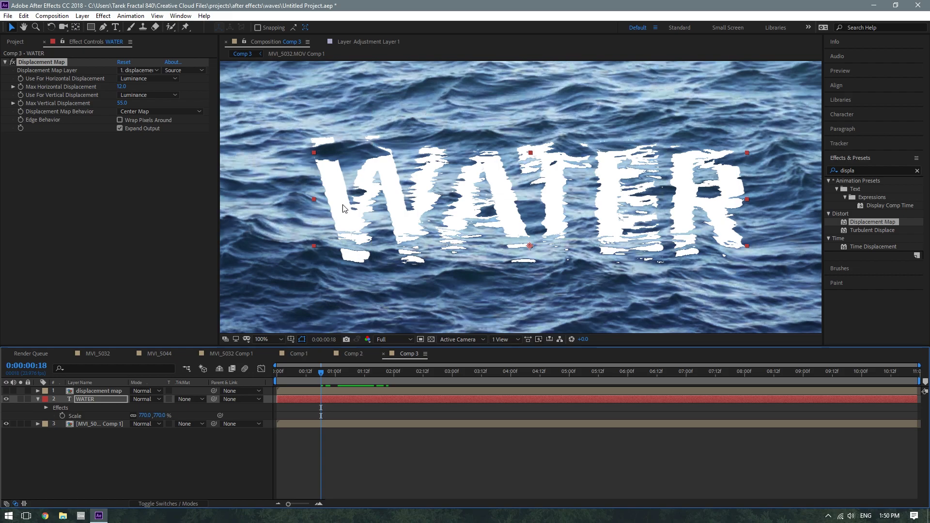
Set Max Vertical Displacement to 25 and preview the wavy letters.
left_click_drag(121, 106, 178, 114)
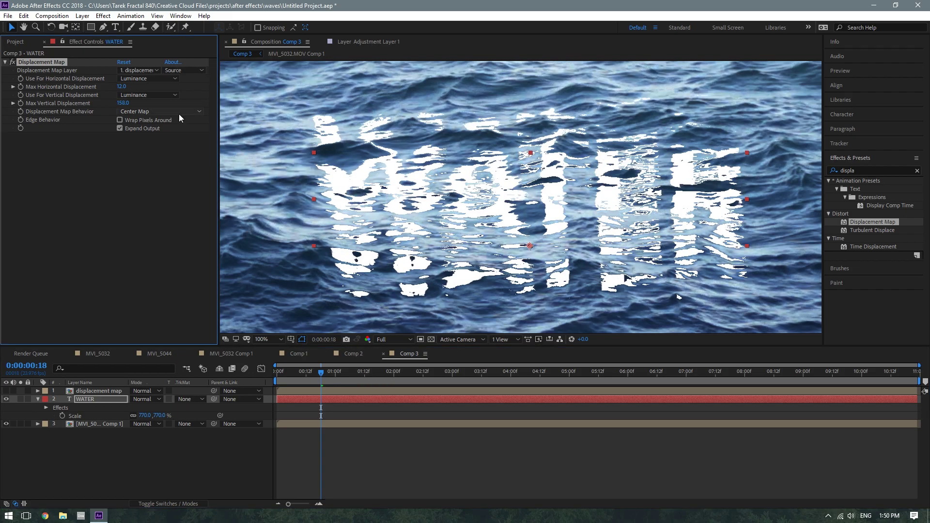
key("space")
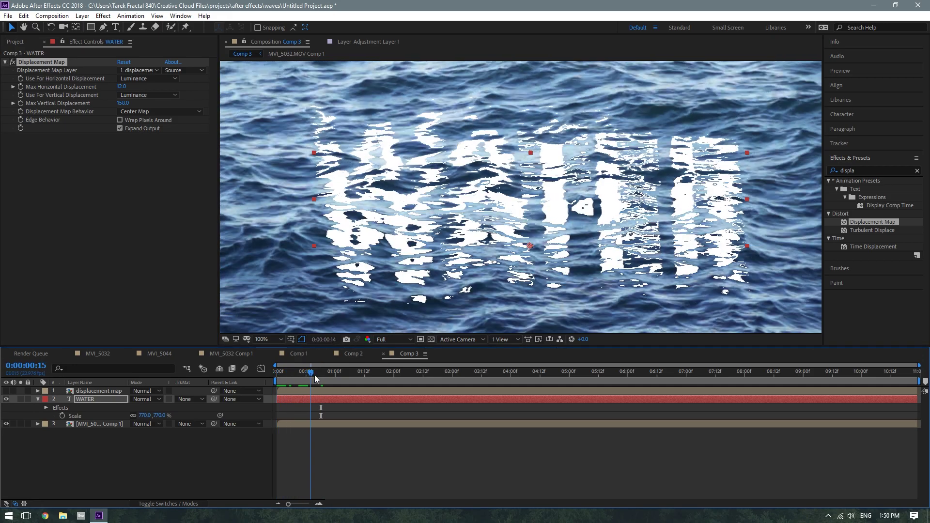
left_click(123, 103)
type("25")
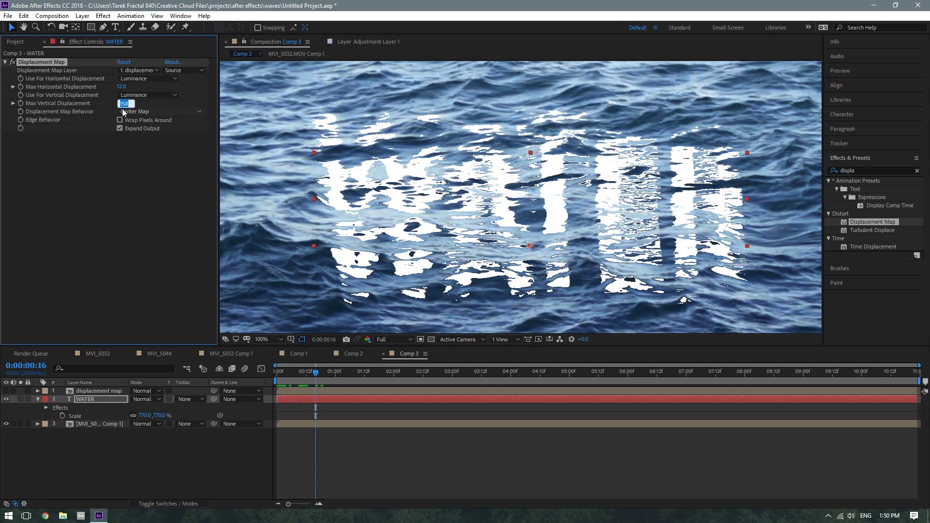
key("Return")
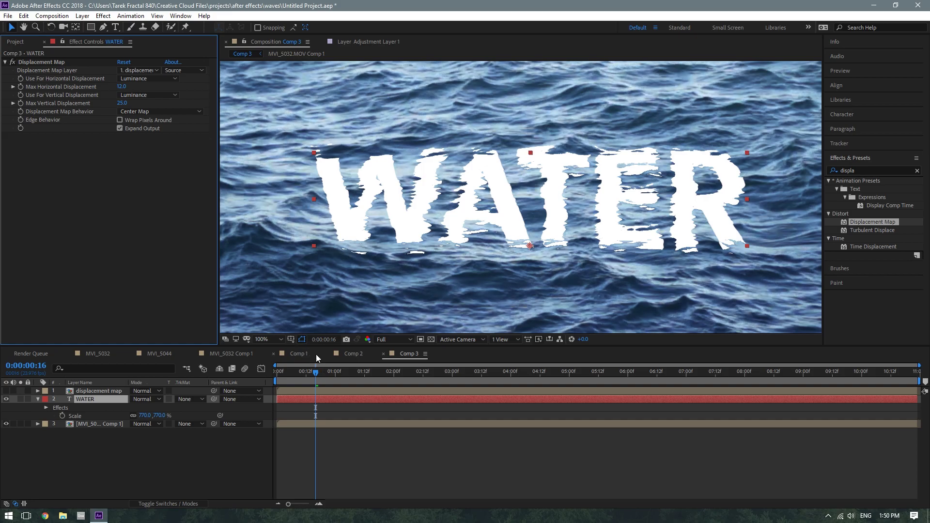
left_click_drag(295, 371, 351, 376)
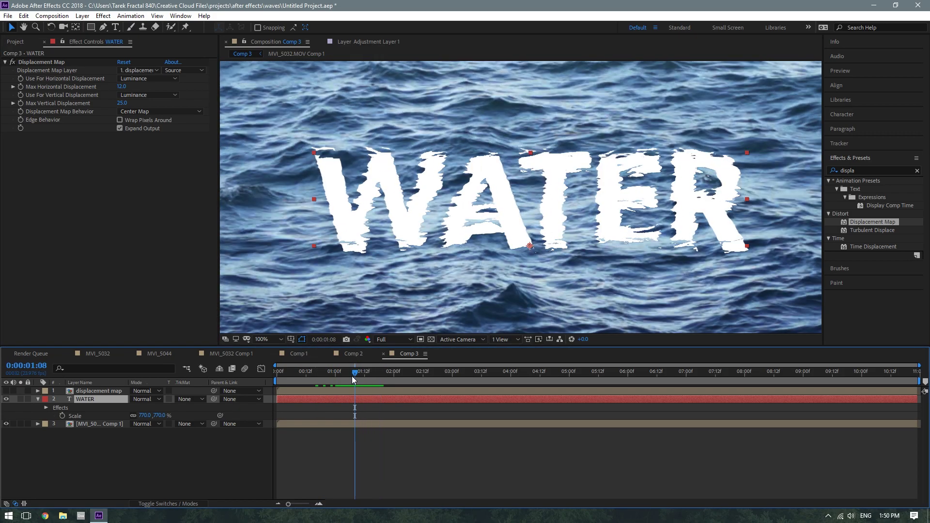
key("comma")
Search 'tint' and apply the Tint effect to WATER.
left_click(833, 170)
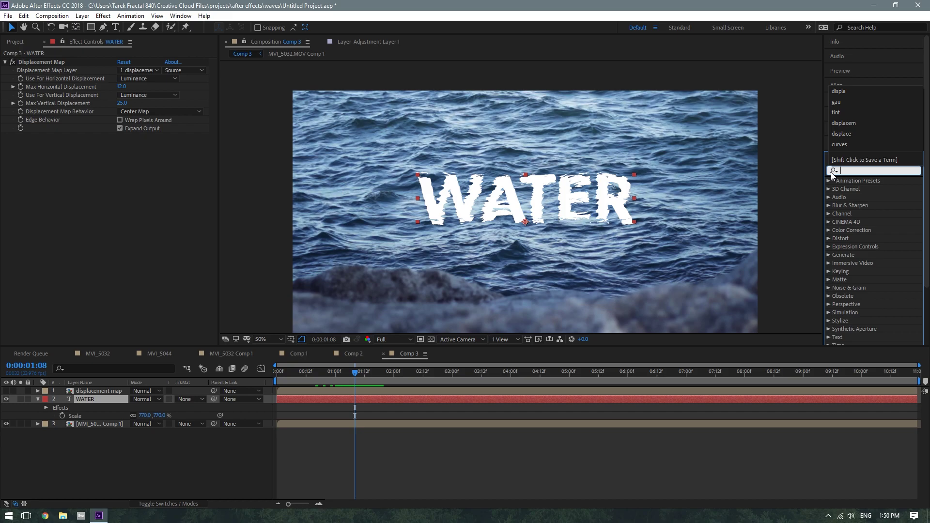
left_click(833, 172)
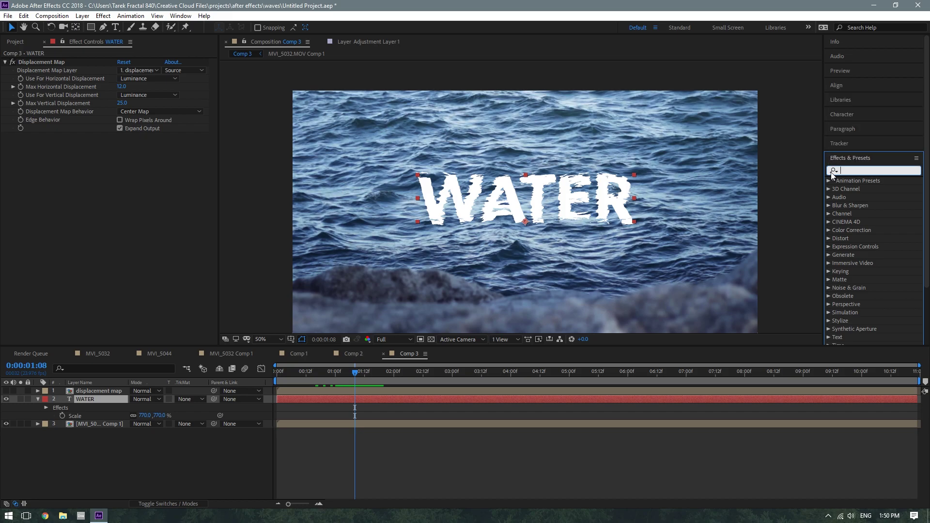
type("tint")
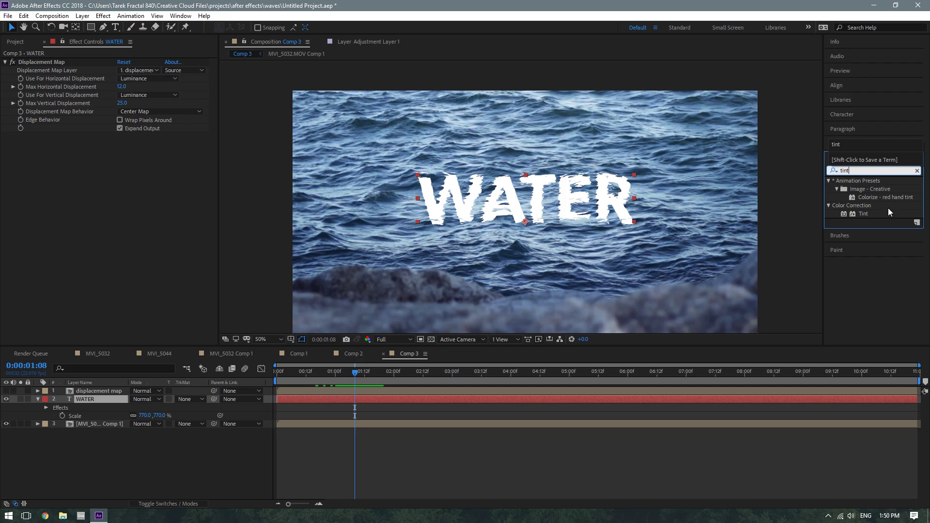
double_click(870, 213)
Set Tint's Map White To colour to pink FF004E.
left_click(122, 153)
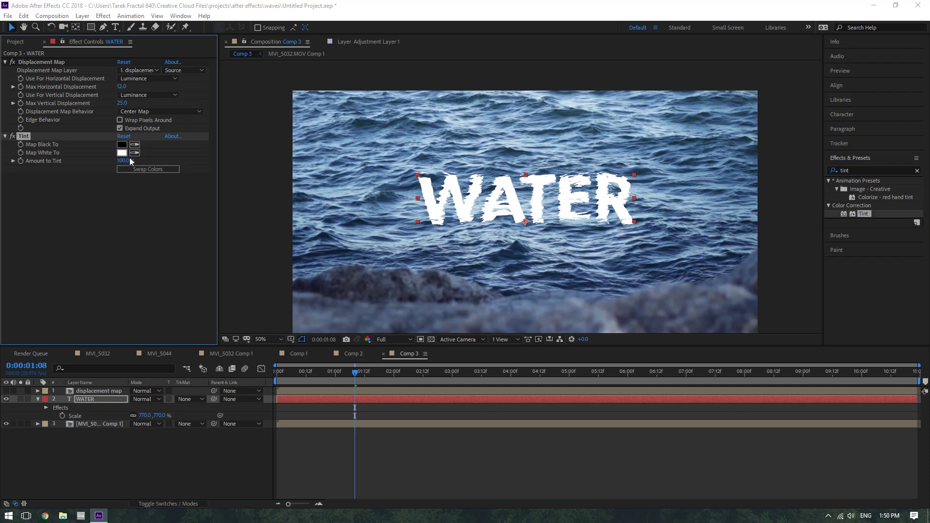
left_click_drag(350, 303, 410, 269)
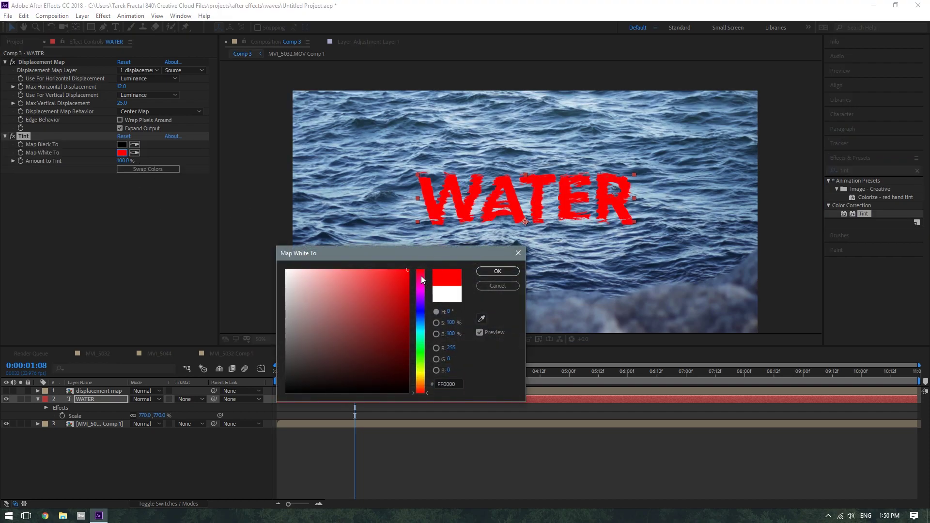
left_click(421, 279)
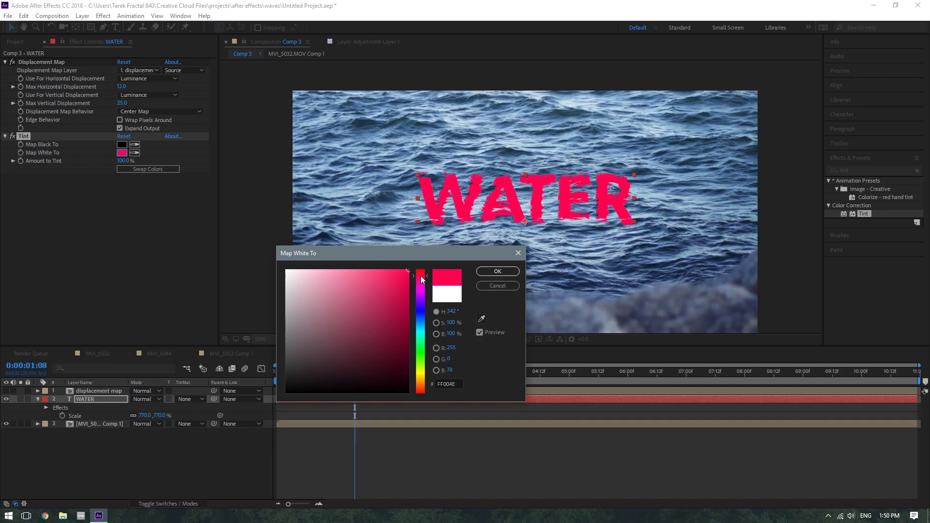
left_click(421, 274)
left_click_drag(420, 277, 422, 279)
left_click(504, 273)
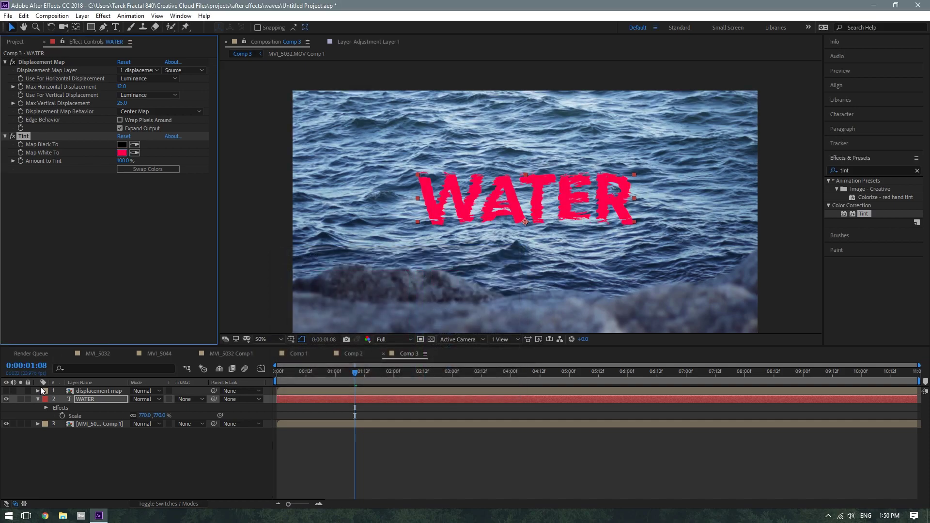
Compare Soft Light against Overlay on WATER, keeping Overlay, and scrub to preview.
left_click(149, 399)
left_click(115, 396)
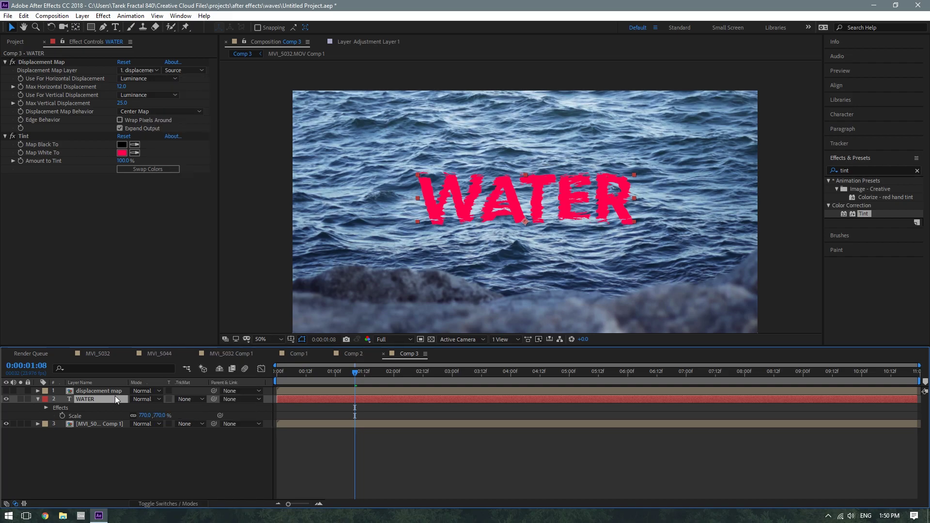
left_click(143, 404)
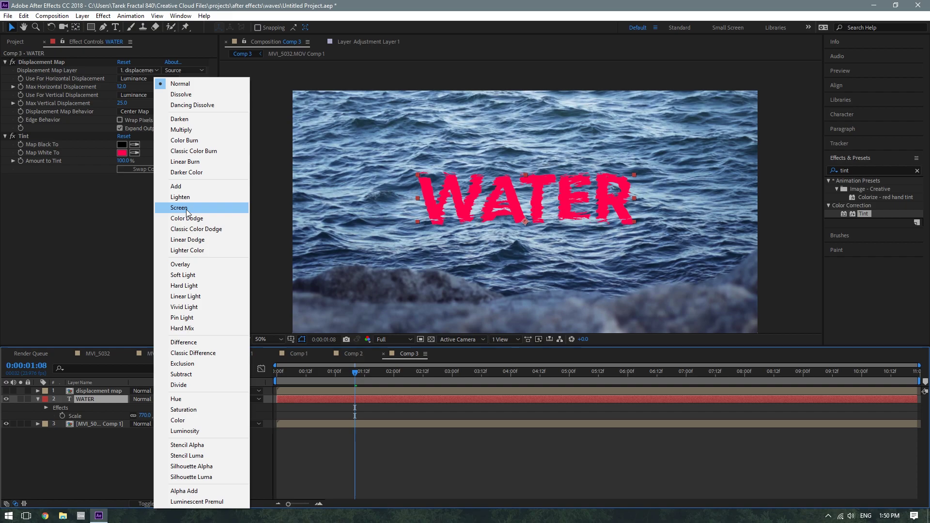
left_click(181, 265)
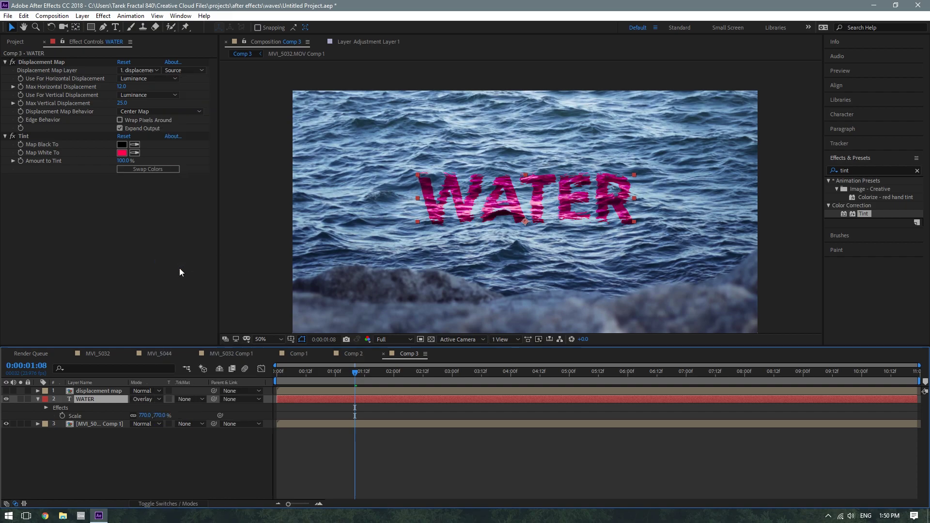
key("shift+equal")
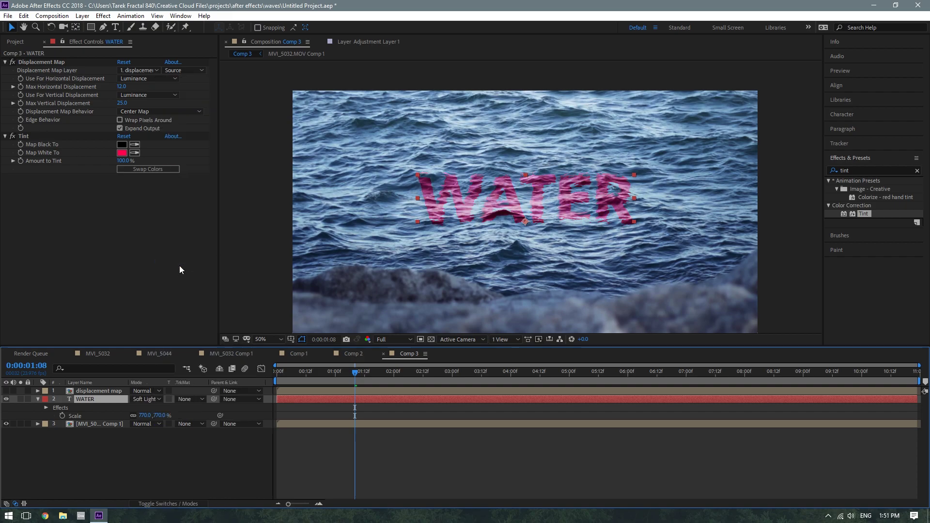
left_click(146, 399)
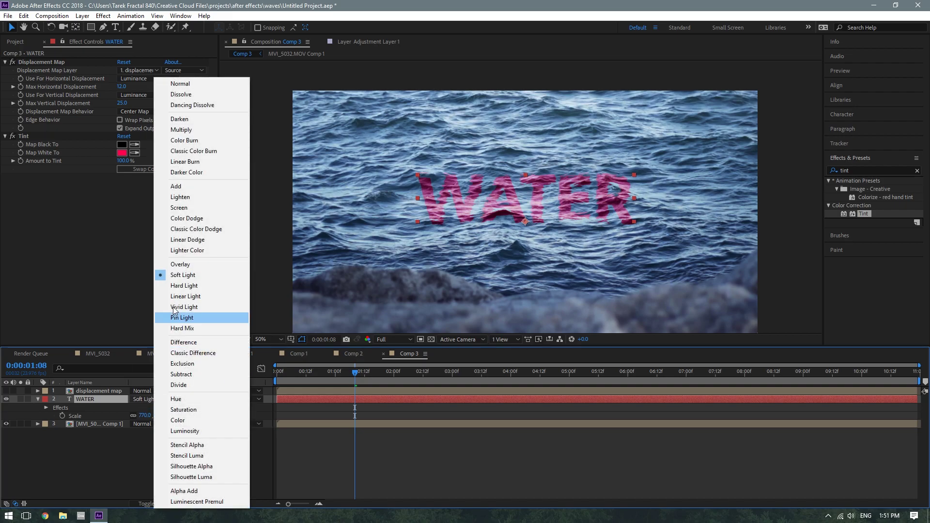
left_click(178, 275)
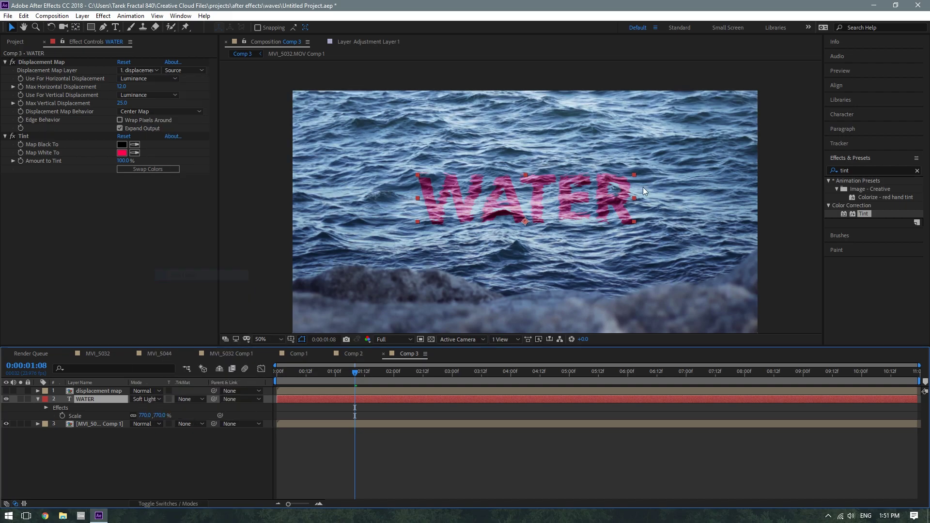
left_click_drag(353, 382, 333, 377)
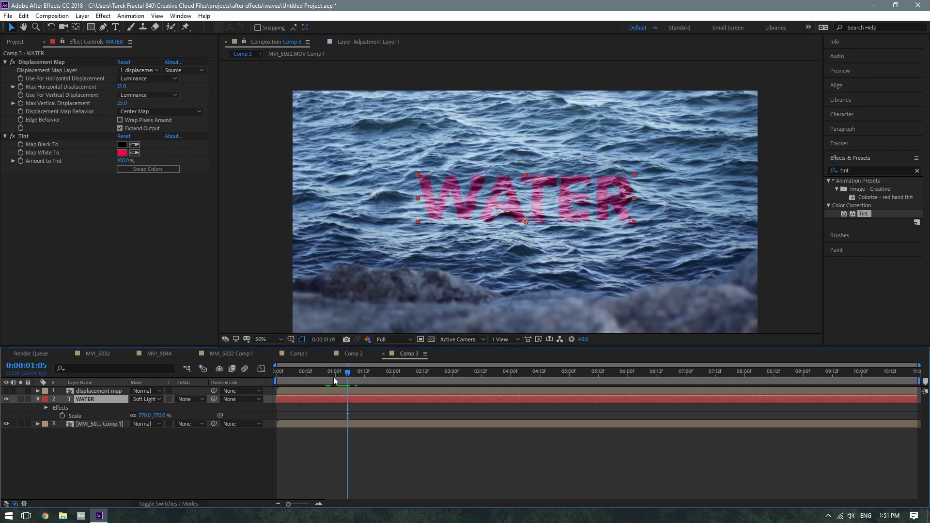
left_click(161, 398)
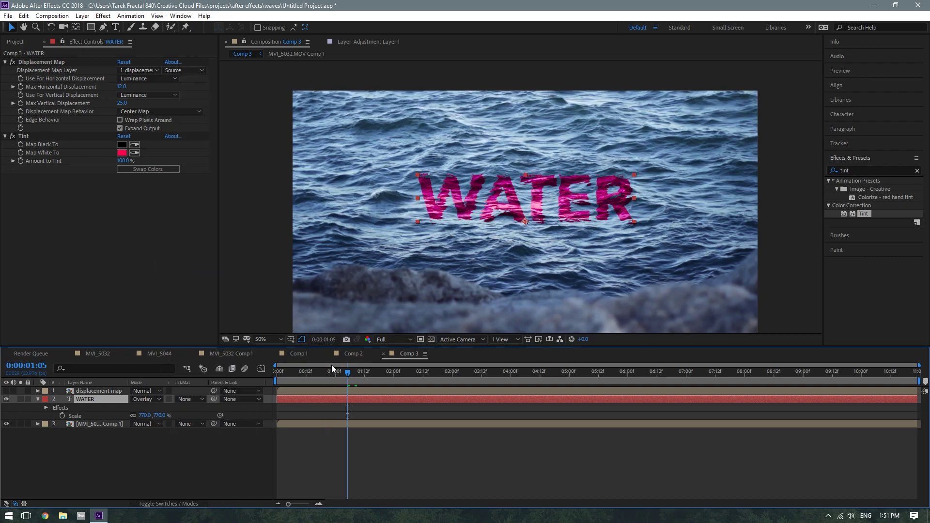
mouse_move(327, 375)
left_mouse_down()
mouse_move(272, 378)
mouse_move(418, 377)
mouse_move(248, 384)
mouse_move(337, 387)
left_mouse_up()
key("period")
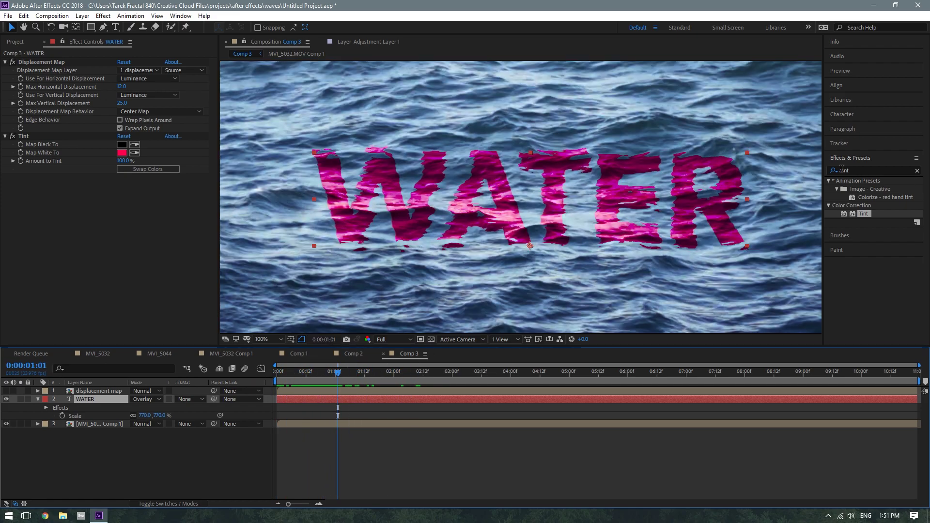
key("period")
key("period")
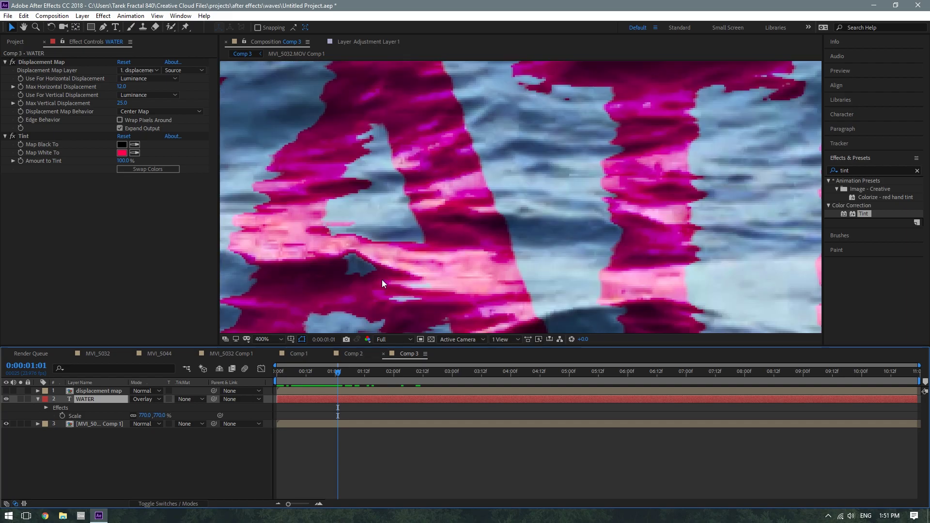
left_click_drag(330, 376, 288, 376)
key("comma")
key("comma")
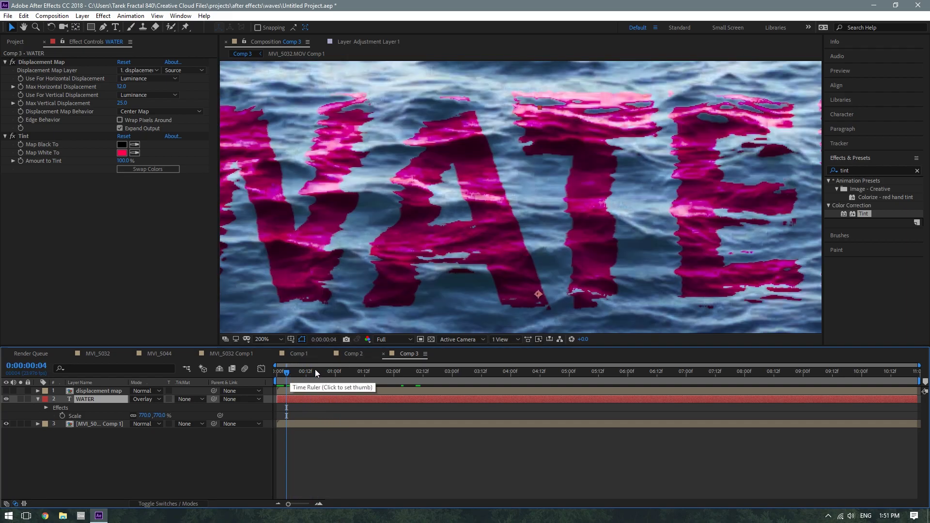
key("period")
key("period")
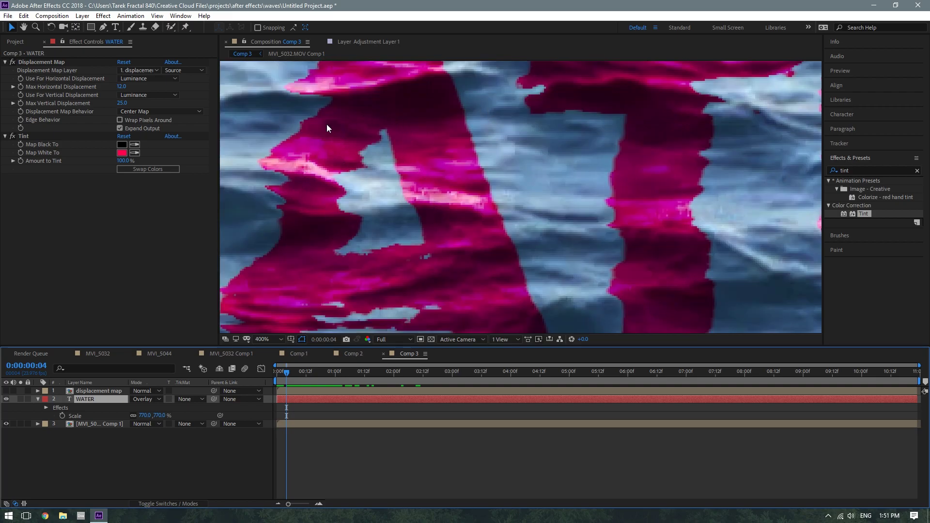
key("comma")
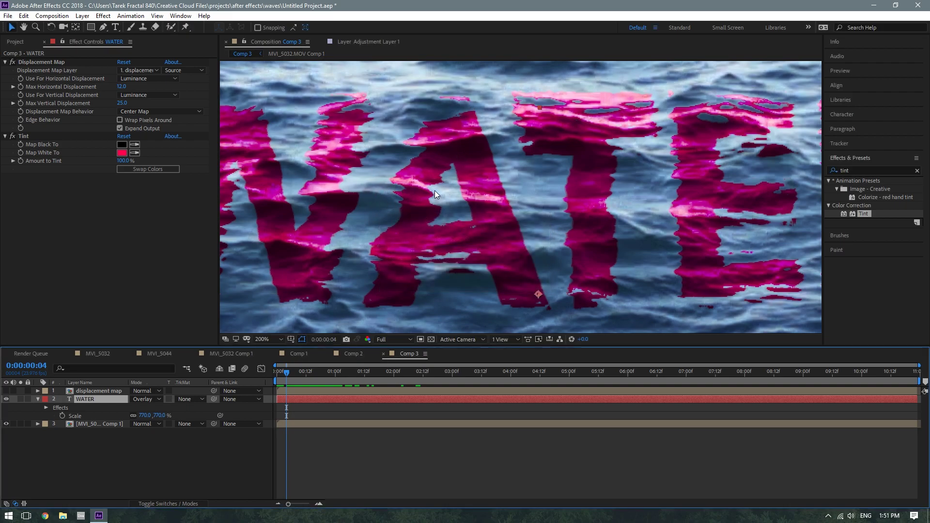
left_click(856, 169)
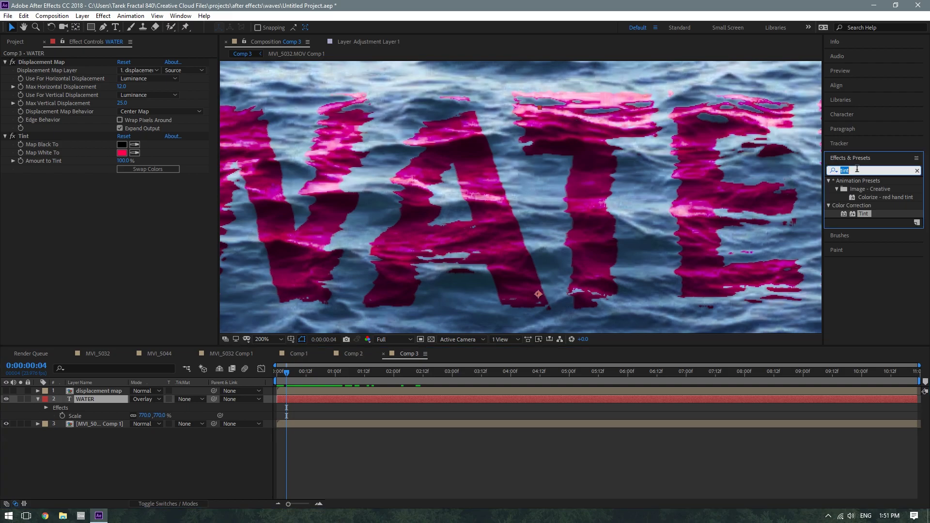
Apply Gaussian Blur to WATER with Blurriness 2.
key("BackSpace")
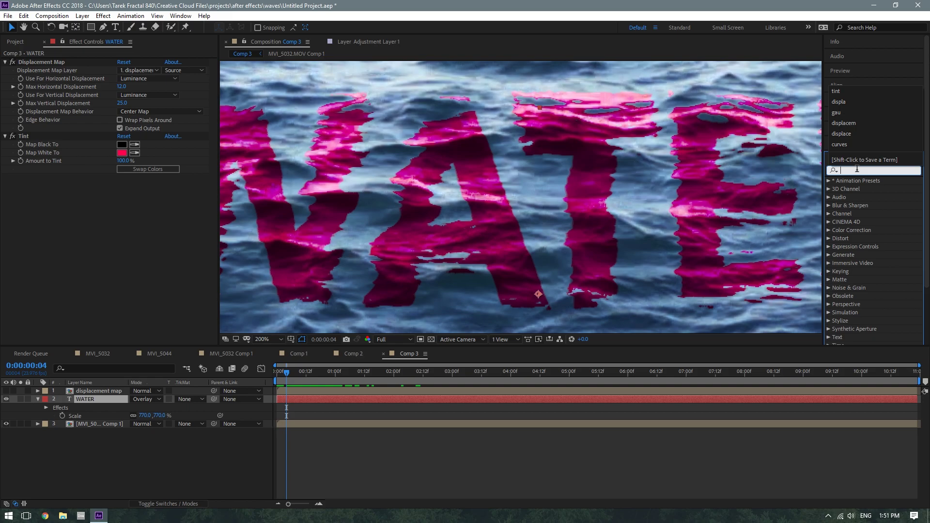
left_click(856, 169)
type("gau")
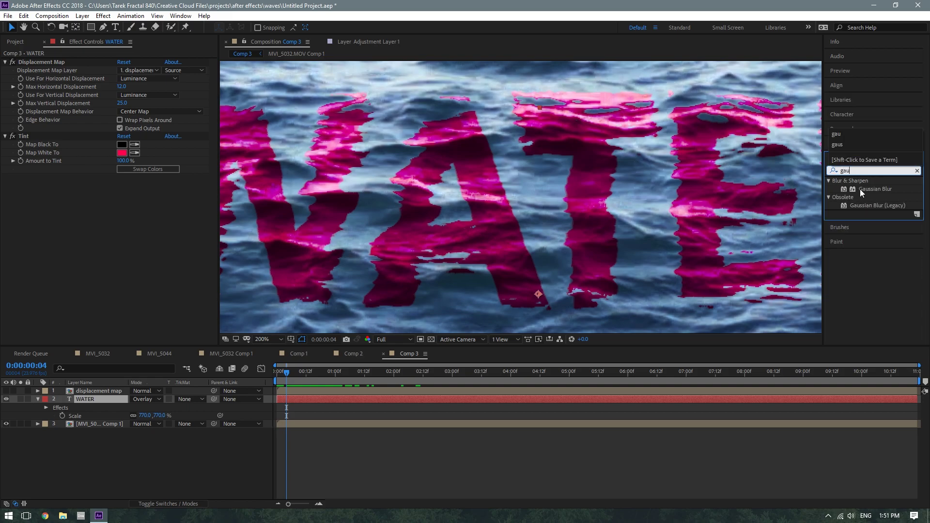
double_click(861, 190)
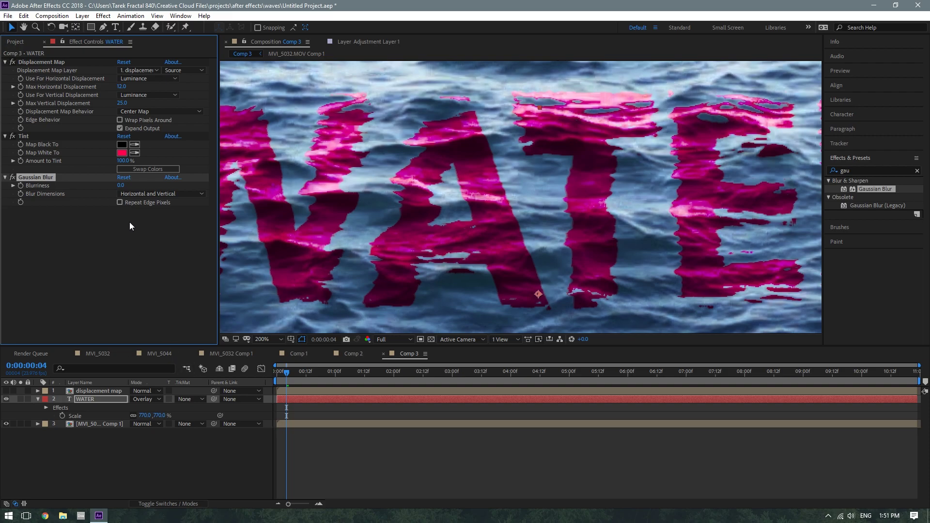
left_click(119, 186)
type("2")
key("Return")
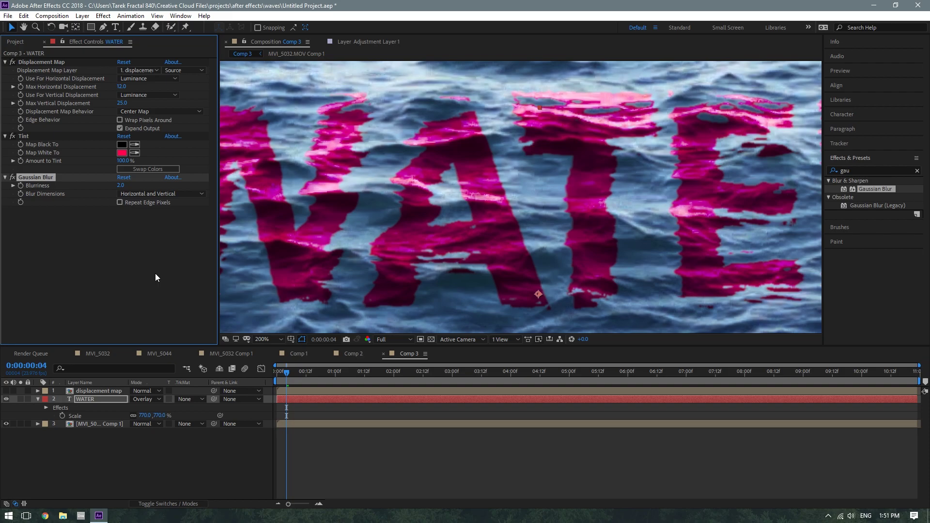
Zoom in on the letters and compare the text with and without the 2.0 blur.
scroll(252, 208, "up", 3)
key("h")
left_click_drag(290, 202, 554, 294)
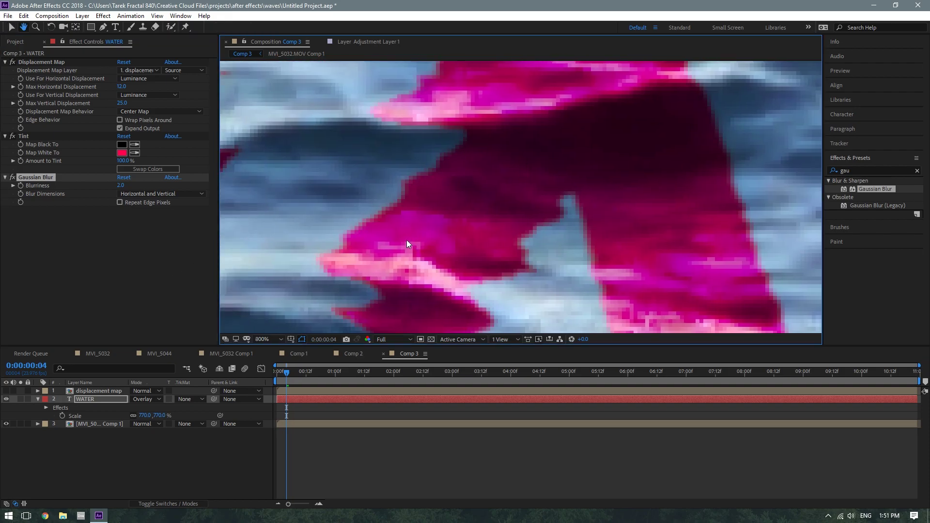
key("ctrl+z")
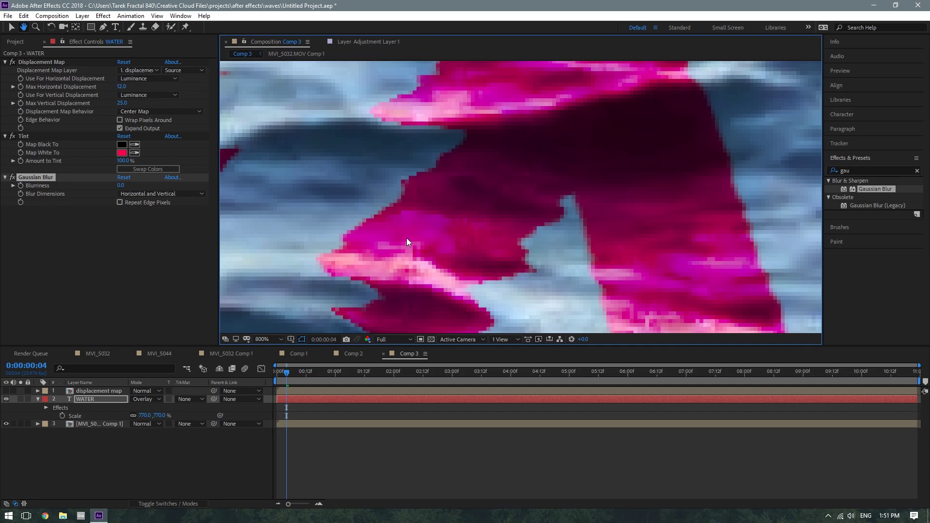
key("ctrl+shift+z")
scroll(405, 235, "down", 6)
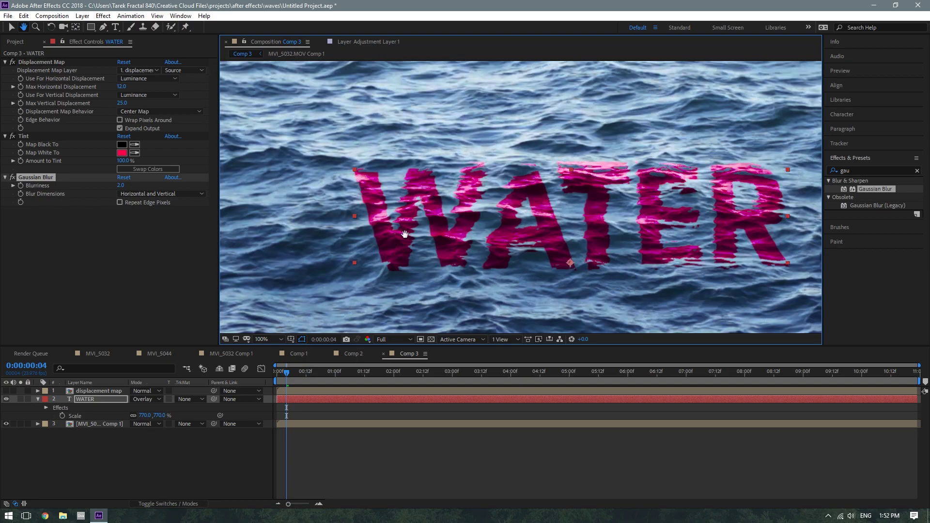
scroll(405, 235, "down", 3)
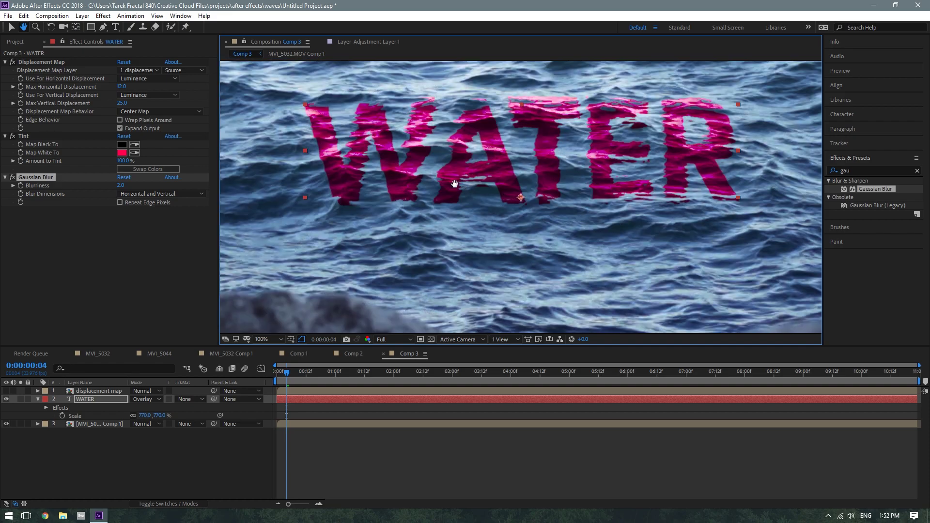
Raise Blurriness to 5 and scrub forward to preview.
key("v")
left_click(121, 185)
type("5")
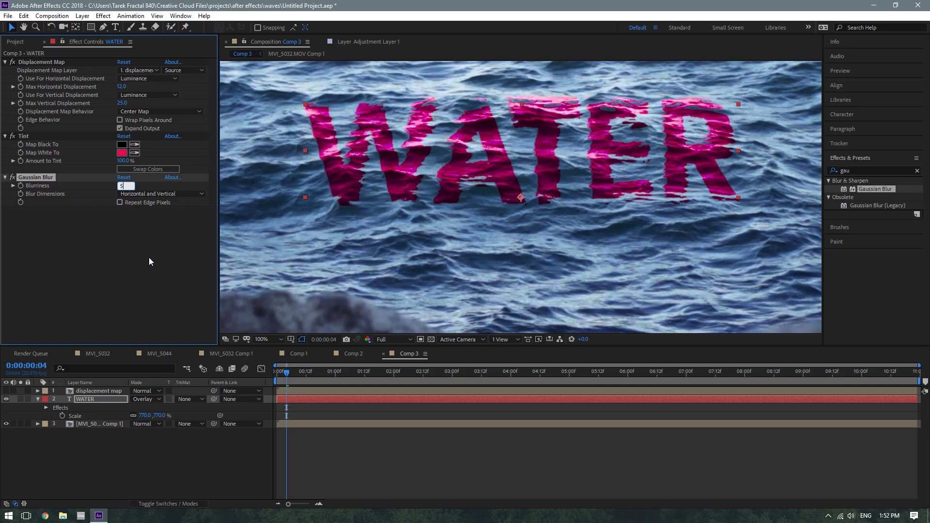
left_click(144, 272)
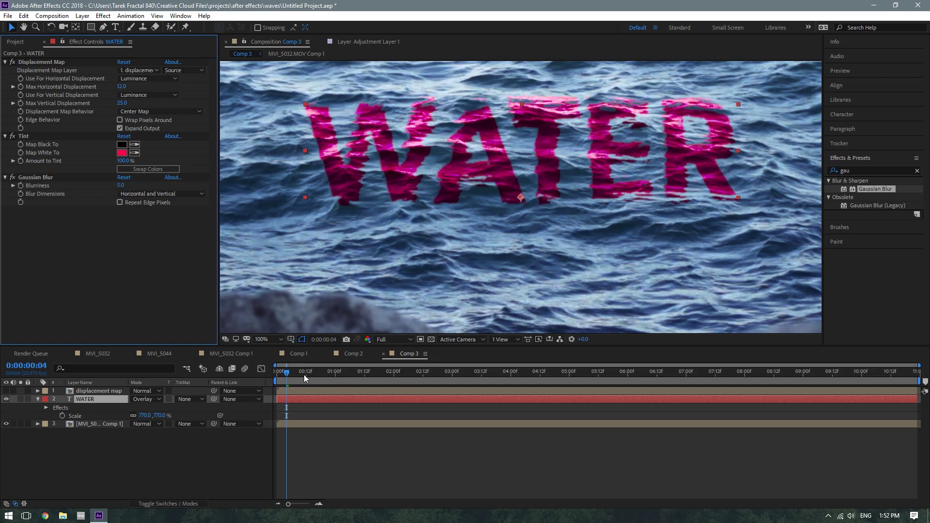
left_click_drag(303, 374, 380, 385)
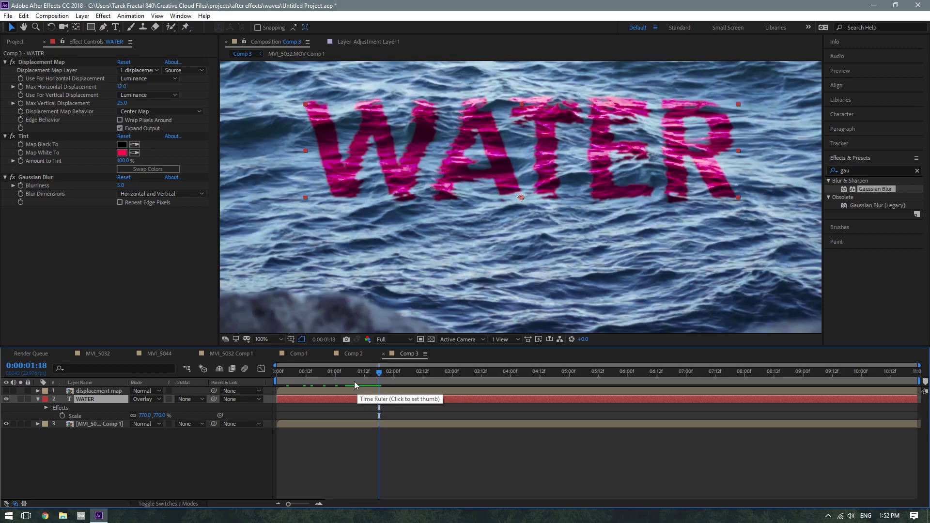
Lower Blurriness to 3.0 and review the animation at 50% and 100% zoom.
mouse_move(353, 381)
left_mouse_down()
mouse_move(258, 379)
mouse_move(338, 379)
left_mouse_up()
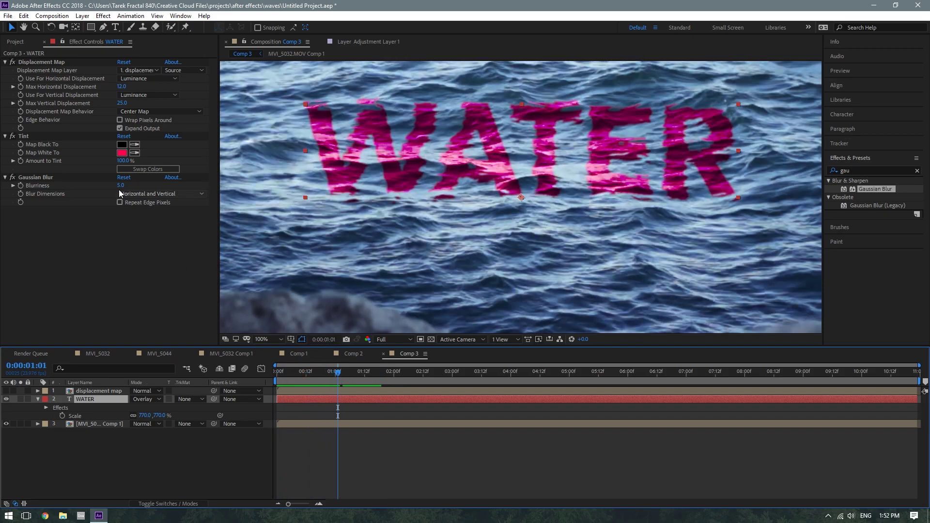
left_click_drag(119, 189, 120, 202)
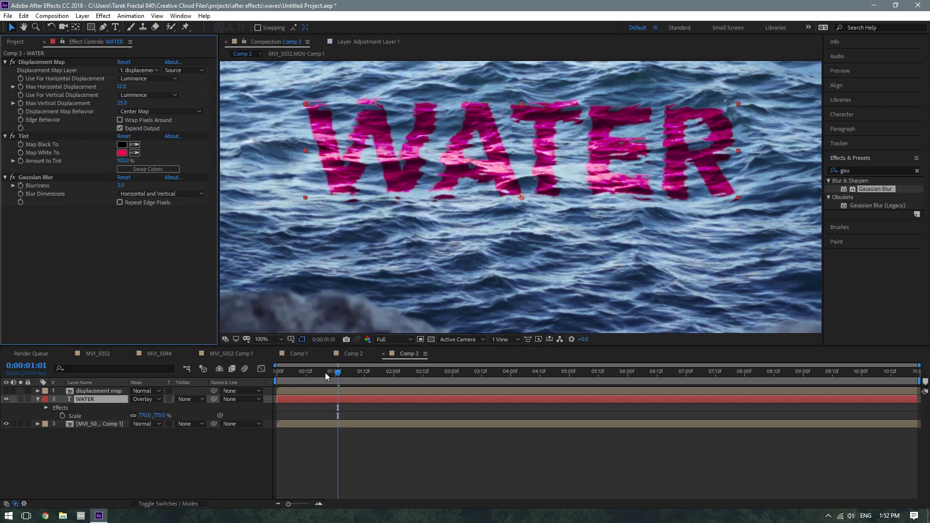
left_click_drag(325, 373, 360, 382)
key("comma")
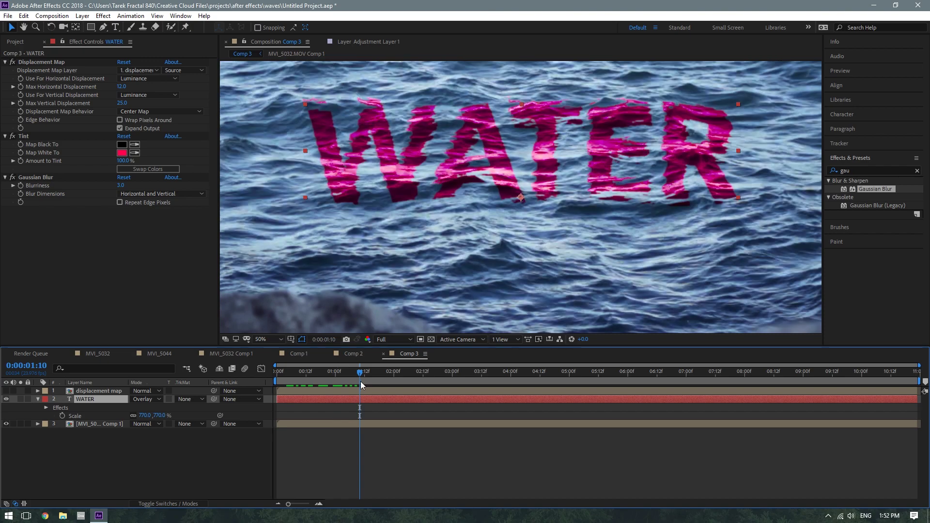
key("period")
key("comma")
key("period")
key("comma")
key("period")
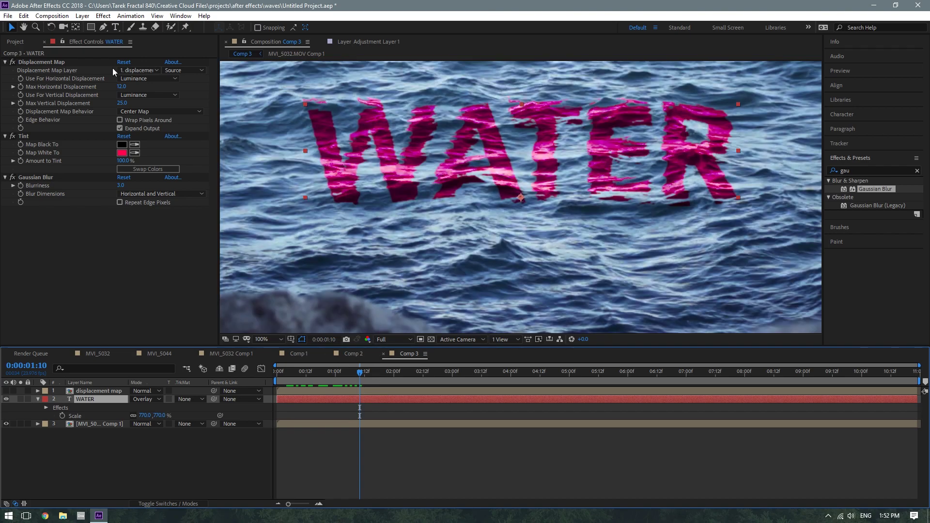